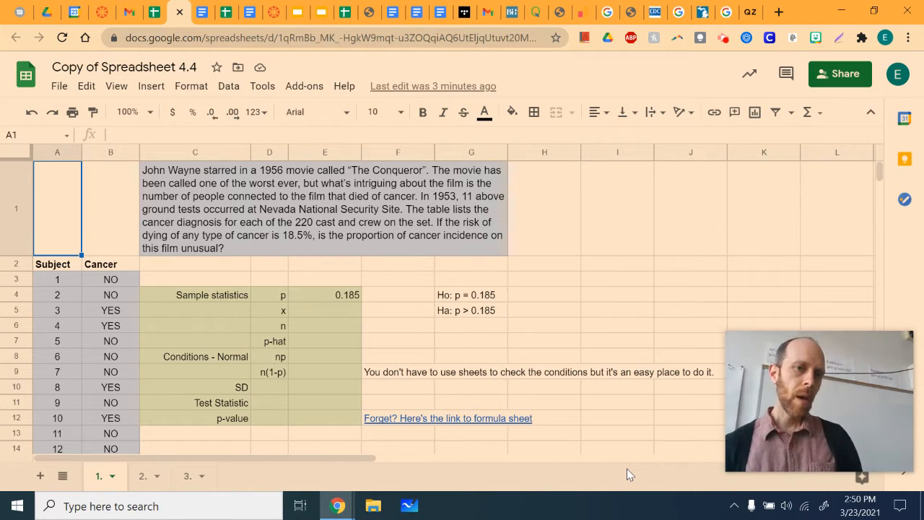
- Review the film's cancer problem statement, the two hypotheses, the p, x and n cells, and the YES/NO cancer data
{"action": "left_click", "coordinate": [393, 207]}
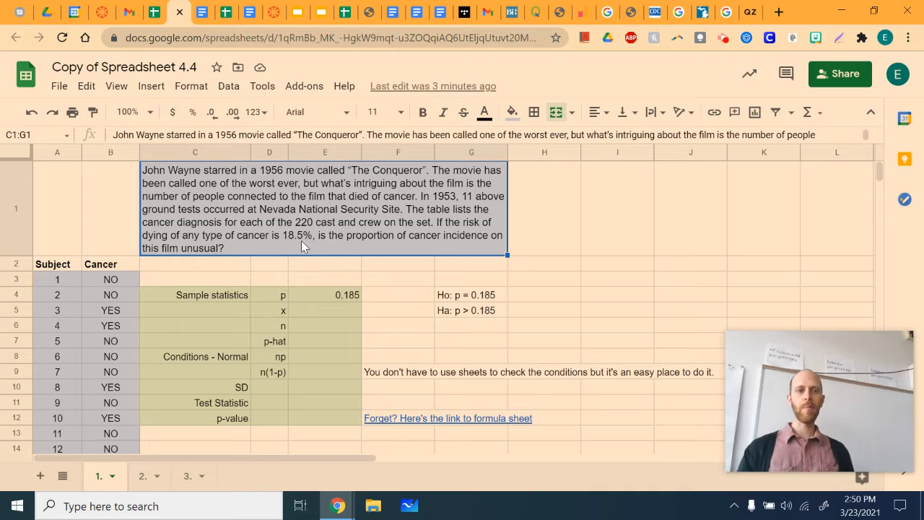
{"action": "left_click", "coordinate": [464, 300]}
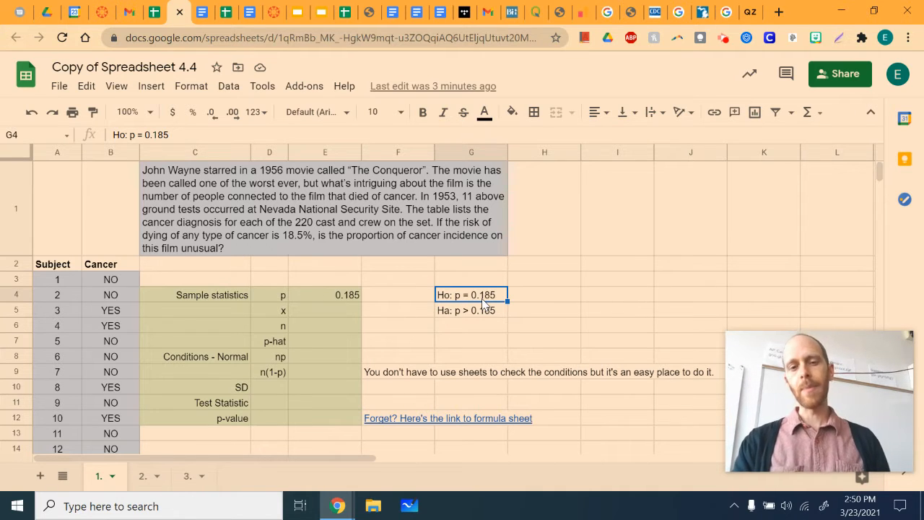
{"action": "left_click", "coordinate": [477, 315]}
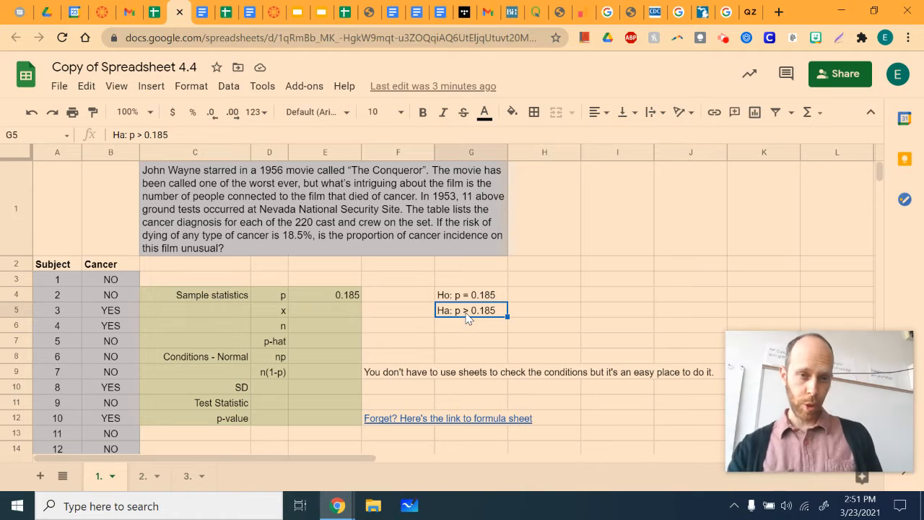
{"action": "left_click", "coordinate": [348, 297]}
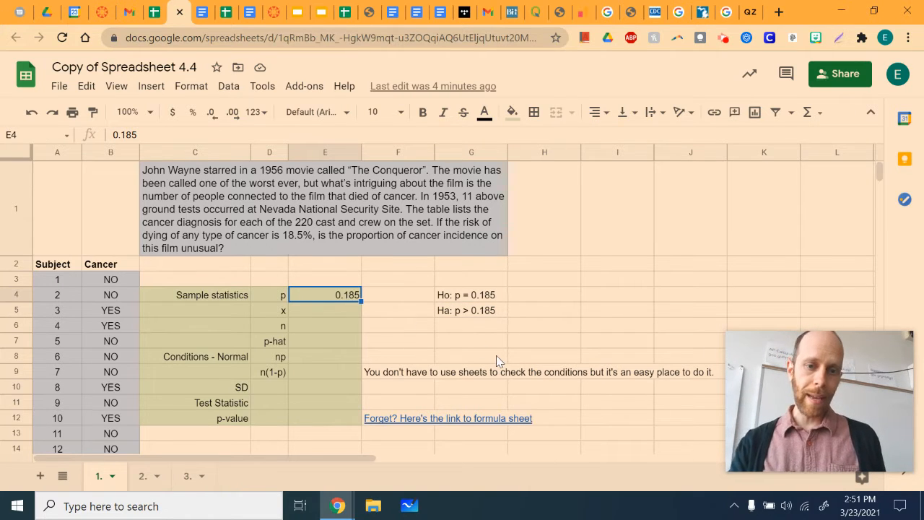
{"action": "scroll", "coordinate": [496, 356], "scroll_direction": "down", "scroll_amount": 3}
{"action": "scroll", "coordinate": [496, 355], "scroll_direction": "up", "scroll_amount": 1}
{"action": "scroll", "coordinate": [496, 355], "scroll_direction": "up", "scroll_amount": 2}
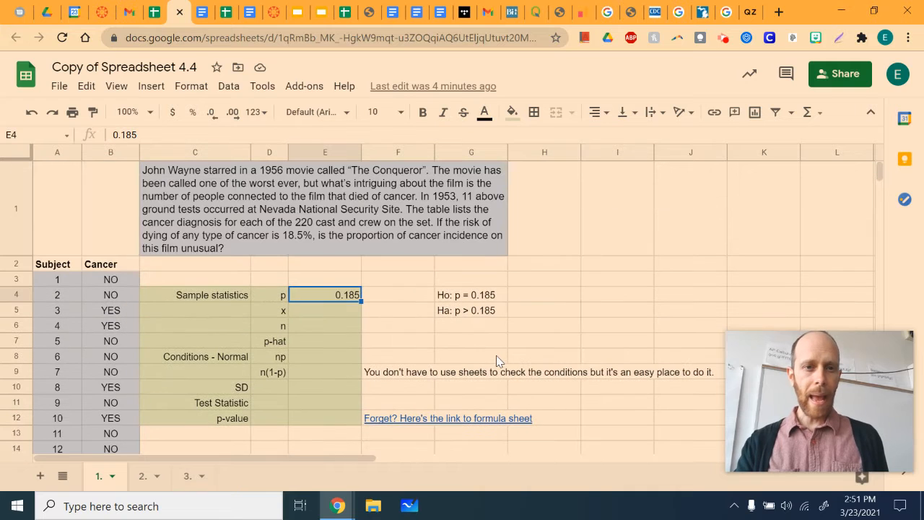
{"action": "left_click", "coordinate": [339, 312]}
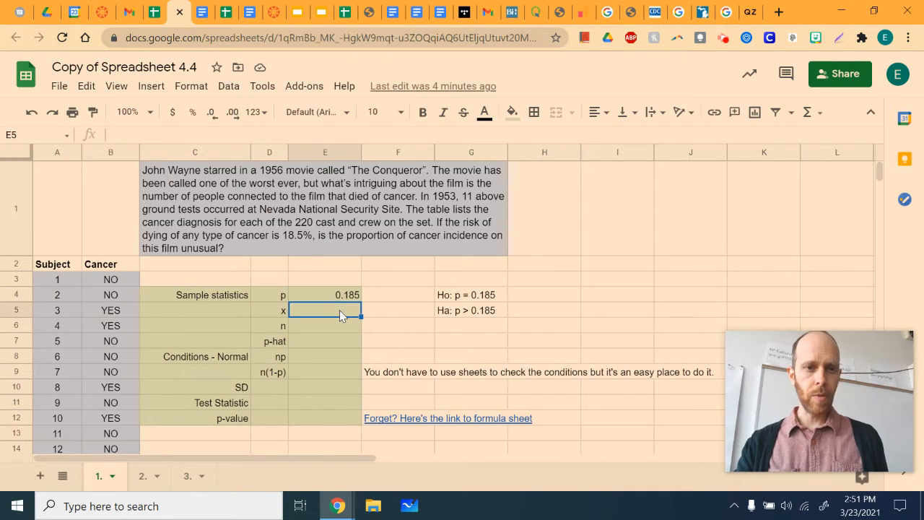
{"action": "left_click", "coordinate": [330, 333]}
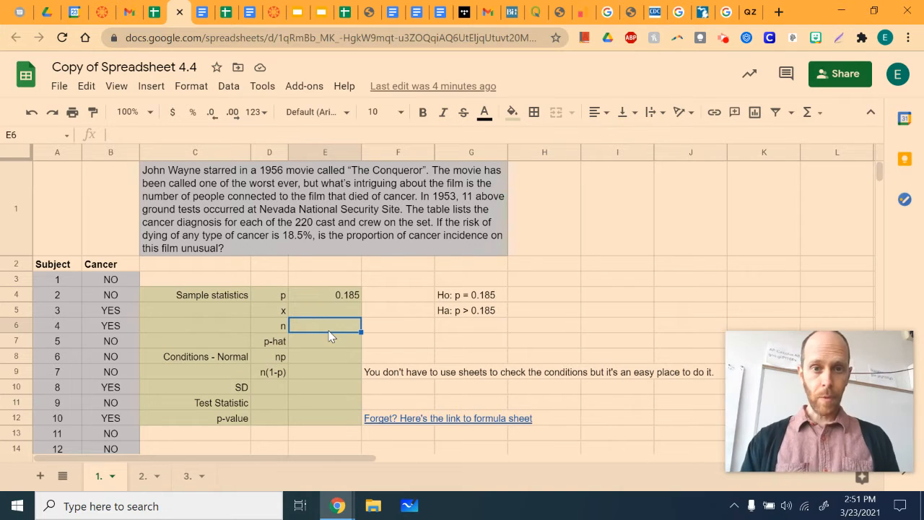
{"action": "key", "text": "Up"}
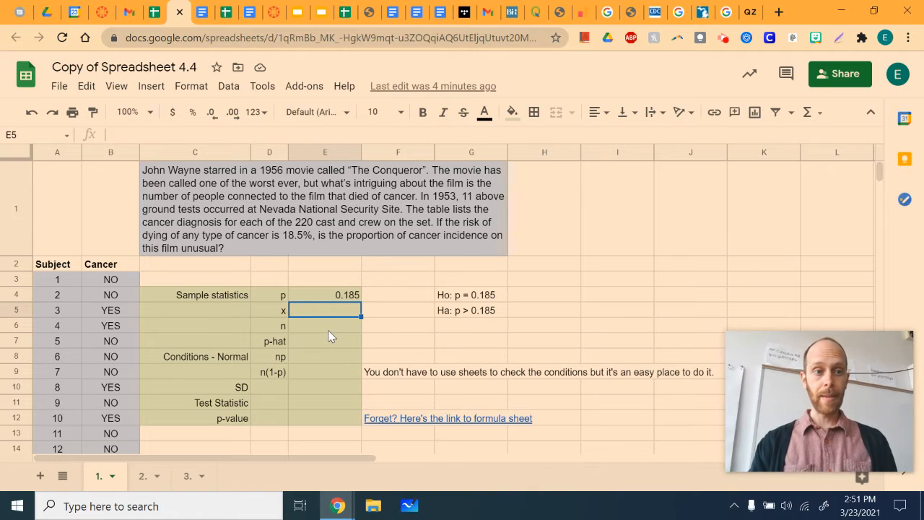
{"action": "left_click", "coordinate": [114, 312]}
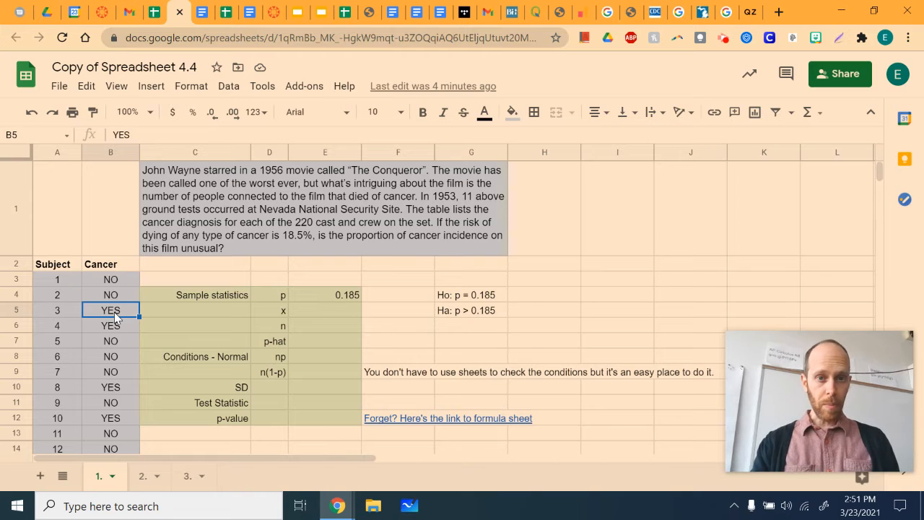
{"action": "key", "text": "Up"}
{"action": "key", "text": "Up"}
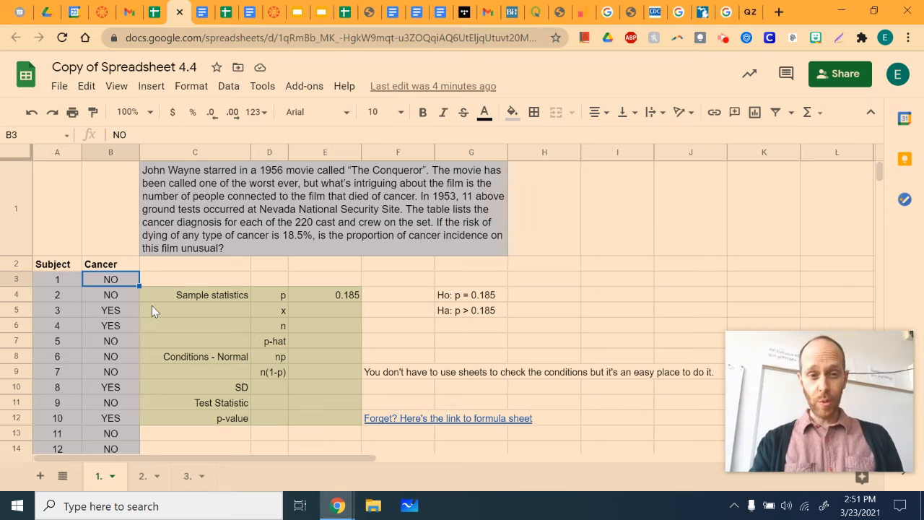
- Select the full Subject and Cancer data including its headers, range A2:B222
{"action": "left_click", "coordinate": [66, 265]}
{"action": "key", "text": "shift+Right"}
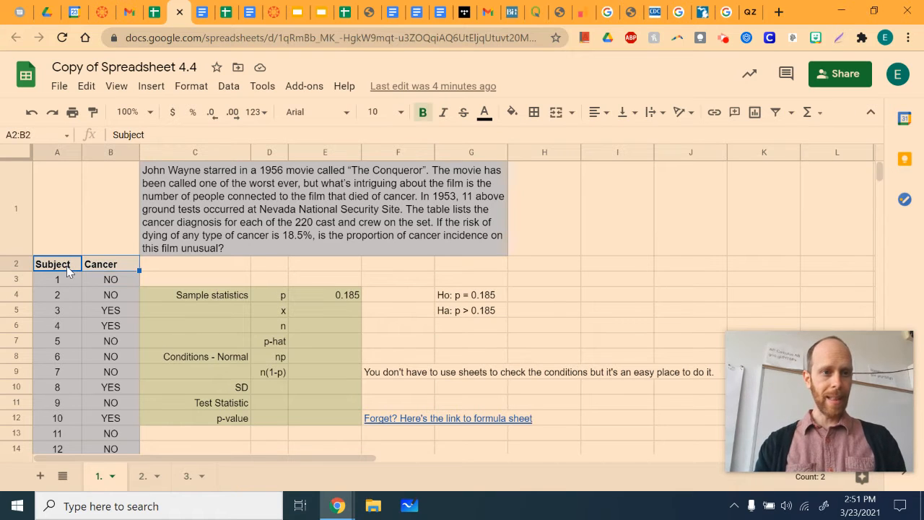
{"action": "key", "text": "shift+Down"}
{"action": "key", "text": "shift+Down"}
{"action": "key", "text": "shift+Down"}
{"action": "key", "text": "shift+Down"}
{"action": "key", "text": "shift+Down"}
{"action": "key", "text": "shift+Down"}
{"action": "key", "text": "shift+Down"}
{"action": "key", "text": "shift+Down"}
{"action": "key", "text": "shift+Down"}
{"action": "key", "text": "shift+Down"}
{"action": "key", "text": "shift+Down"}
{"action": "key", "text": "shift+Down"}
{"action": "key", "text": "shift+Down"}
{"action": "key", "text": "shift+Down"}
{"action": "key", "text": "shift+Down"}
{"action": "key", "text": "shift+Down"}
{"action": "key", "text": "shift+Down"}
{"action": "key", "text": "shift+Down"}
{"action": "key", "text": "shift+Down"}
{"action": "key", "text": "shift+Down"}
{"action": "key", "text": "shift+Down"}
{"action": "key", "text": "shift+Down"}
{"action": "key", "text": "shift+Down"}
{"action": "key", "text": "shift+Down"}
{"action": "key", "text": "shift+Down"}
{"action": "key", "text": "shift+Down"}
{"action": "key", "text": "shift+Down"}
{"action": "key", "text": "shift+Down"}
{"action": "key", "text": "shift+Down"}
{"action": "key", "text": "shift+Down"}
{"action": "key", "text": "shift+Down"}
{"action": "key", "text": "shift+Down"}
{"action": "key", "text": "shift+Down"}
{"action": "key", "text": "shift+Down"}
{"action": "key", "text": "shift+Down"}
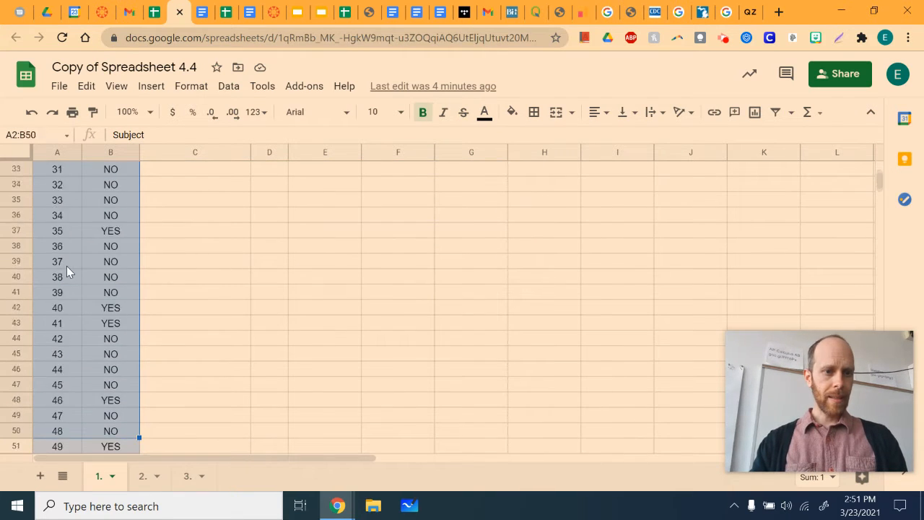
{"action": "key", "text": "shift+Down"}
{"action": "key", "text": "shift+Down"}
{"action": "key", "text": "shift+Down"}
{"action": "key", "text": "shift+Down"}
{"action": "key", "text": "shift+Down"}
{"action": "key", "text": "shift+Down"}
{"action": "key", "text": "shift+Down"}
{"action": "key", "text": "shift+Down"}
{"action": "key", "text": "shift+Down"}
{"action": "key", "text": "shift+Down"}
{"action": "key", "text": "shift+Down"}
{"action": "key", "text": "shift+Down"}
{"action": "key", "text": "shift+Down"}
{"action": "key", "text": "shift+Down"}
{"action": "key", "text": "shift+Down"}
{"action": "key", "text": "shift+Down"}
{"action": "key", "text": "shift+Down"}
{"action": "key", "text": "shift+Down"}
{"action": "key", "text": "shift+Down"}
{"action": "key", "text": "shift+Down"}
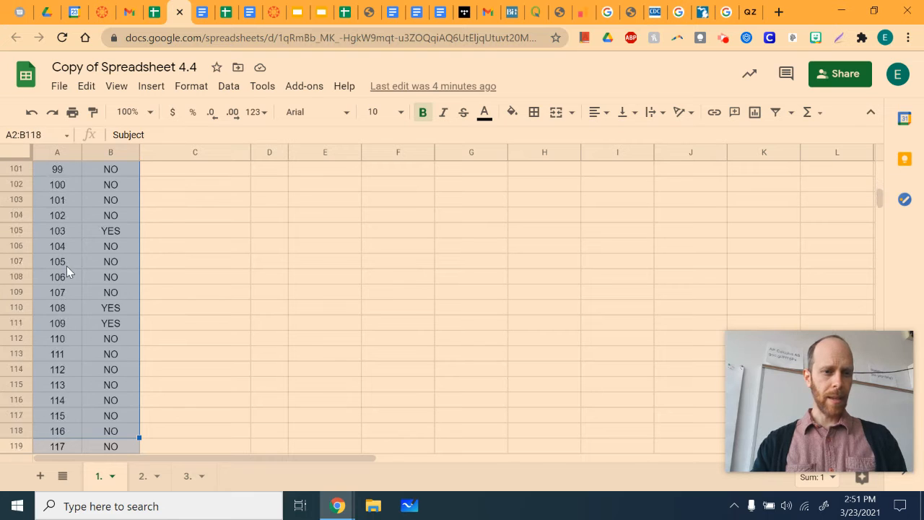
{"action": "key", "text": "shift+Down"}
{"action": "key", "text": "shift+Down"}
{"action": "key", "text": "shift+Down"}
{"action": "key", "text": "shift+Down"}
{"action": "key", "text": "shift+Down"}
{"action": "key", "text": "shift+Down"}
{"action": "key", "text": "shift+Down"}
{"action": "key", "text": "shift+Down"}
{"action": "key", "text": "shift+Down"}
{"action": "key", "text": "shift+Down"}
{"action": "key", "text": "shift+Down"}
{"action": "key", "text": "shift+Down"}
{"action": "key", "text": "shift+Down"}
{"action": "key", "text": "shift+Down"}
{"action": "key", "text": "shift+Down"}
{"action": "key", "text": "shift+Down"}
{"action": "key", "text": "shift+Down"}
{"action": "key", "text": "shift+Down"}
{"action": "key", "text": "shift+Down"}
{"action": "key", "text": "shift+Down"}
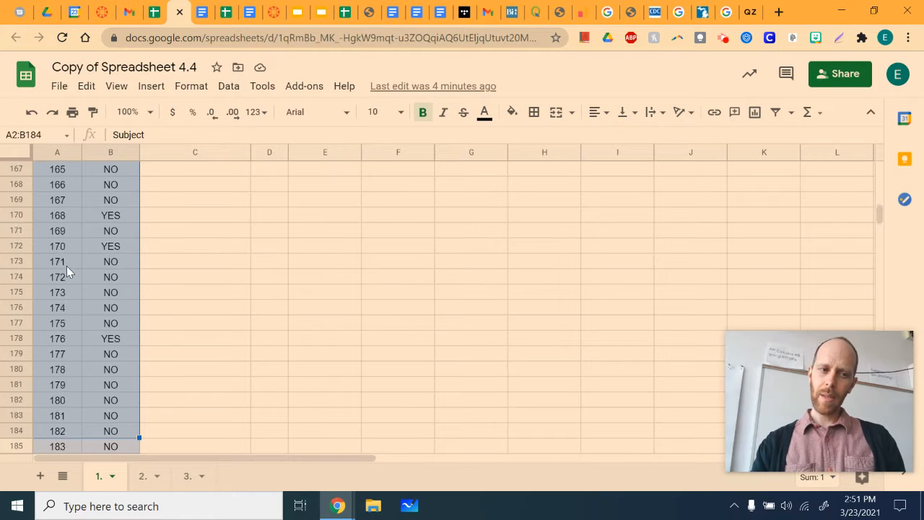
{"action": "key", "text": "shift+Down"}
{"action": "key", "text": "shift+Down"}
{"action": "key", "text": "shift+Down"}
{"action": "key", "text": "shift+Down"}
{"action": "key", "text": "shift+Down"}
{"action": "key", "text": "shift+Down"}
{"action": "key", "text": "shift+Down"}
{"action": "key", "text": "shift+Down"}
{"action": "key", "text": "shift+Down"}
{"action": "key", "text": "shift+Down"}
{"action": "key", "text": "shift+Down"}
{"action": "key", "text": "shift+Down"}
{"action": "key", "text": "shift+Down"}
{"action": "key", "text": "shift+Down"}
{"action": "key", "text": "shift+Down"}
{"action": "key", "text": "shift+Up"}
{"action": "key", "text": "shift+Up"}
{"action": "key", "text": "shift+Up"}
{"action": "key", "text": "shift+Up"}
{"action": "key", "text": "shift+Up"}
{"action": "key", "text": "shift+Up"}
{"action": "key", "text": "shift+Up"}
{"action": "key", "text": "shift+Up"}
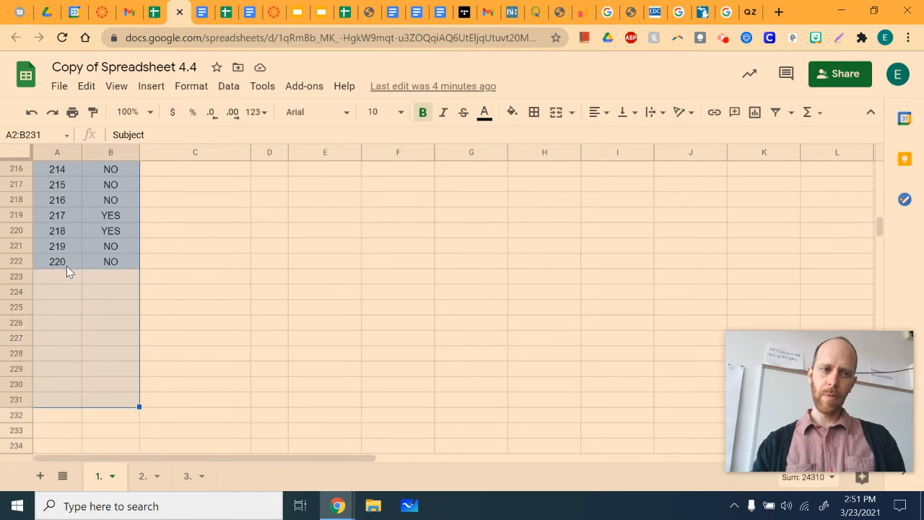
{"action": "key", "text": "shift+Up"}
{"action": "key", "text": "shift+Up"}
{"action": "key", "text": "shift+Up"}
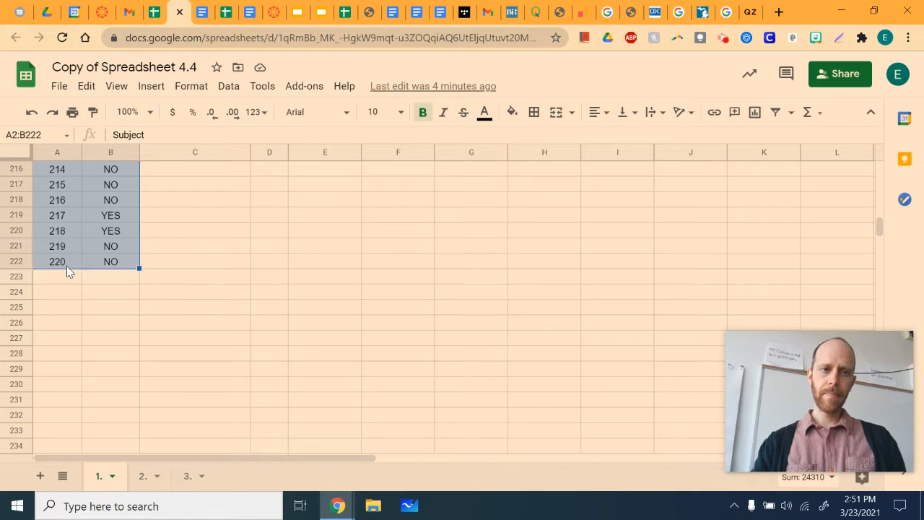
- Create a pivot table from the selected data on the existing sheet 1., placed at cell I2
{"action": "scroll", "coordinate": [347, 332], "scroll_direction": "up", "scroll_amount": 10}
{"action": "scroll", "coordinate": [346, 332], "scroll_direction": "up", "scroll_amount": 20}
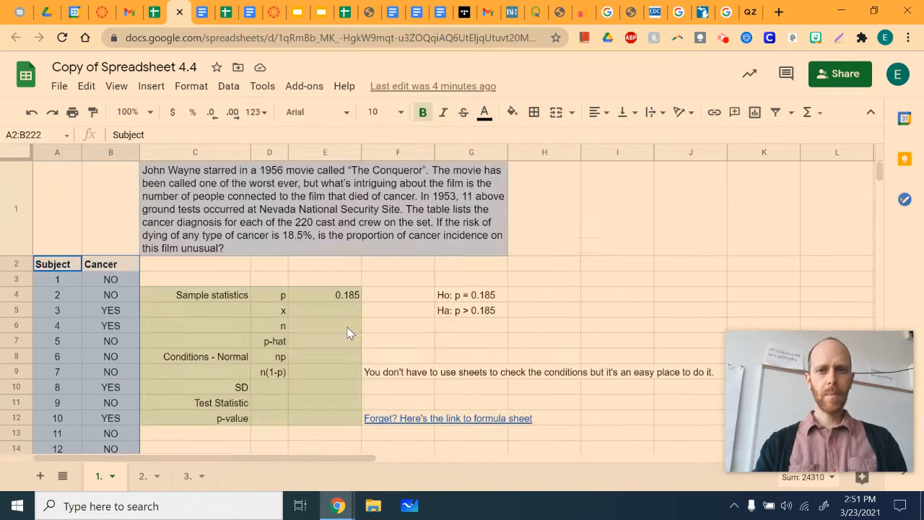
{"action": "left_click", "coordinate": [231, 87]}
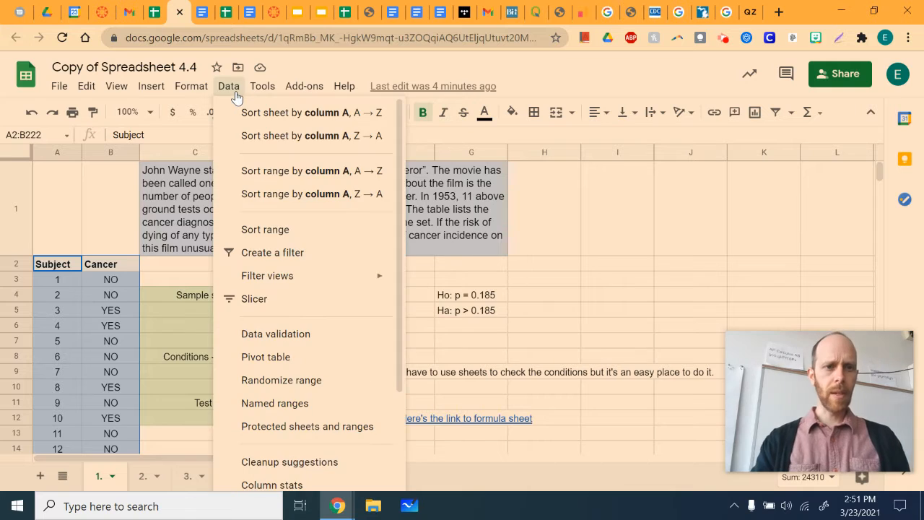
{"action": "left_click", "coordinate": [268, 356]}
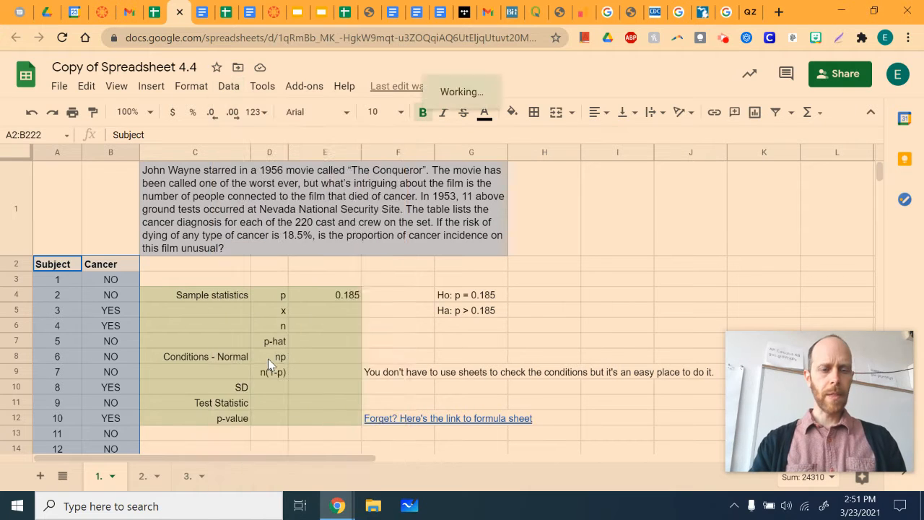
{"action": "left_click", "coordinate": [355, 298]}
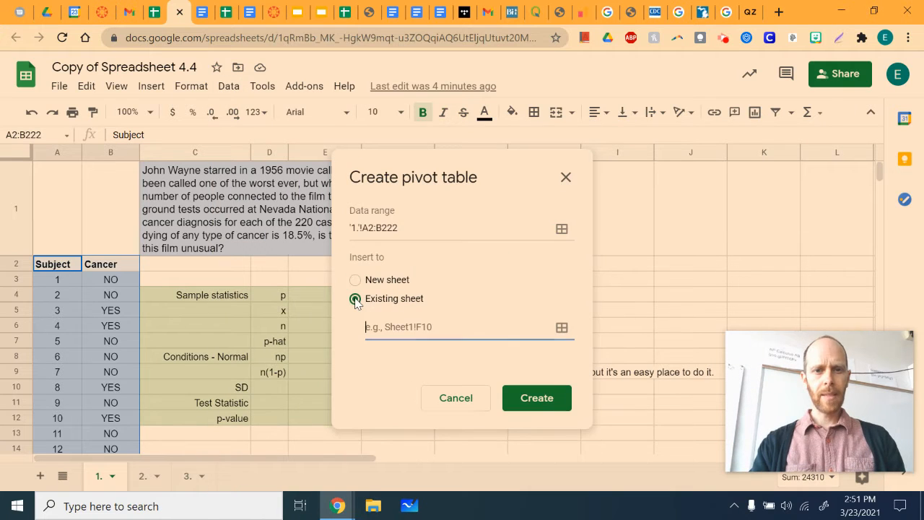
{"action": "left_click", "coordinate": [653, 264]}
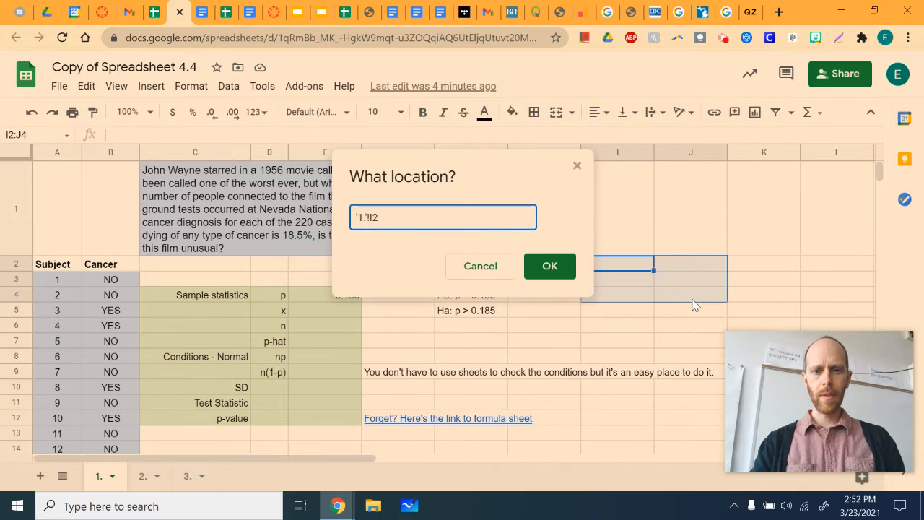
{"action": "left_click", "coordinate": [567, 273]}
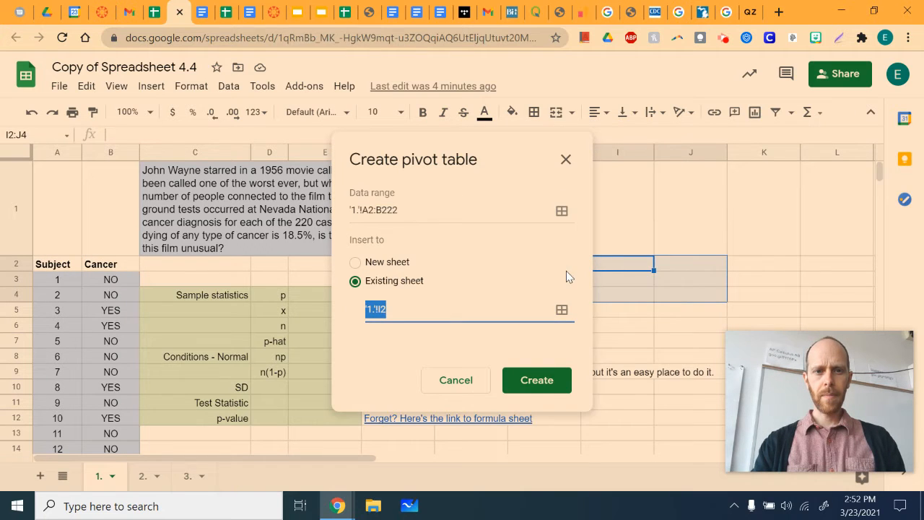
{"action": "left_click", "coordinate": [542, 383]}
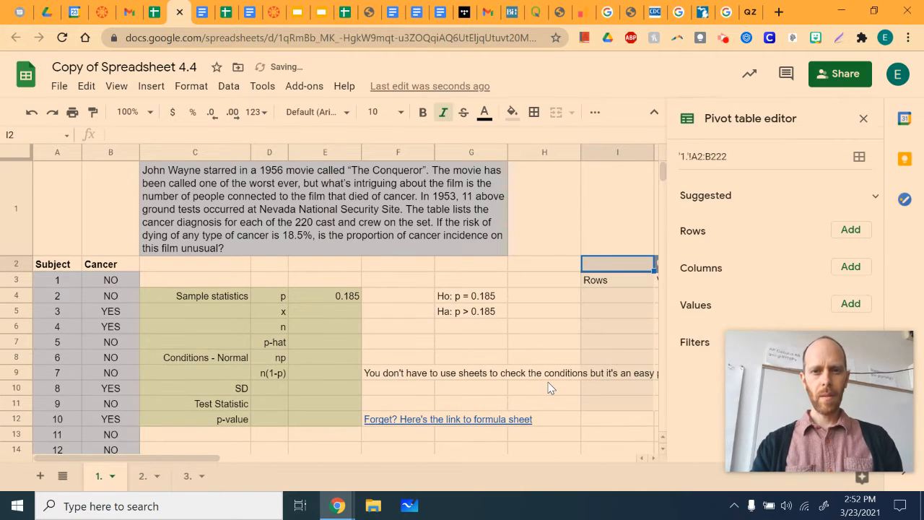
- Add Cancer to the pivot table both as rows and as values summarized by COUNTA
{"action": "left_click", "coordinate": [846, 234]}
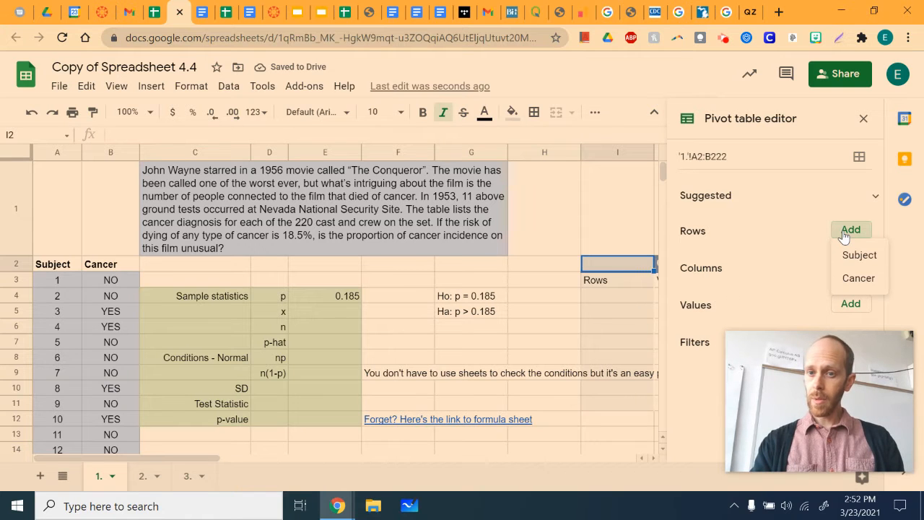
{"action": "left_click", "coordinate": [857, 277]}
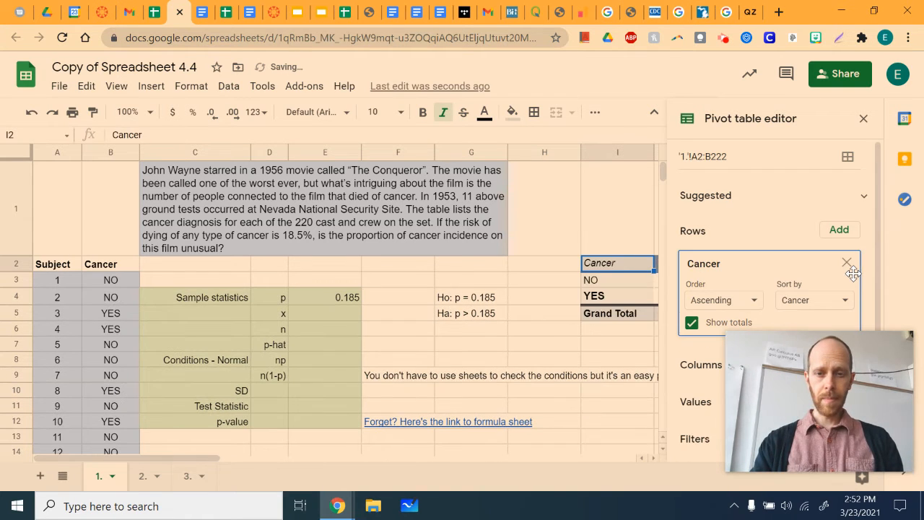
{"action": "scroll", "coordinate": [594, 311], "scroll_direction": "right", "scroll_amount": 2}
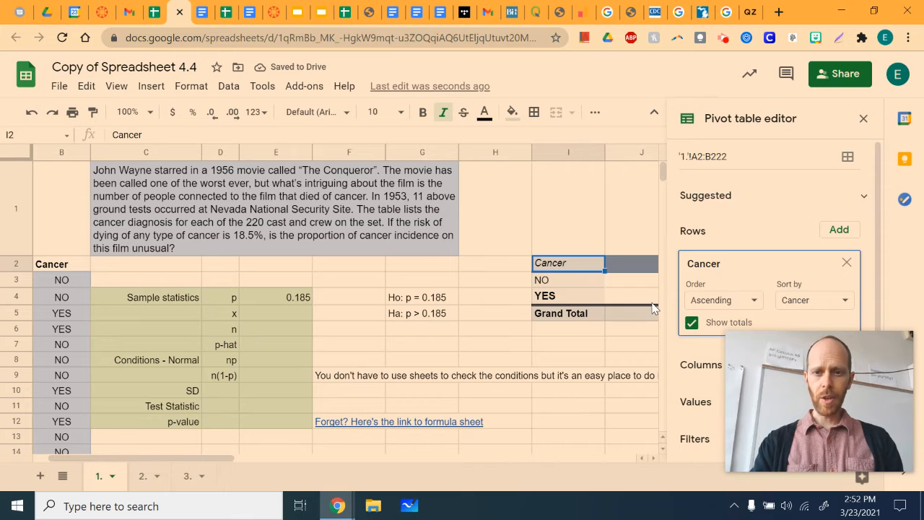
{"action": "scroll", "coordinate": [772, 300], "scroll_direction": "down", "scroll_amount": 1}
{"action": "mouse_move", "coordinate": [905, 345]}
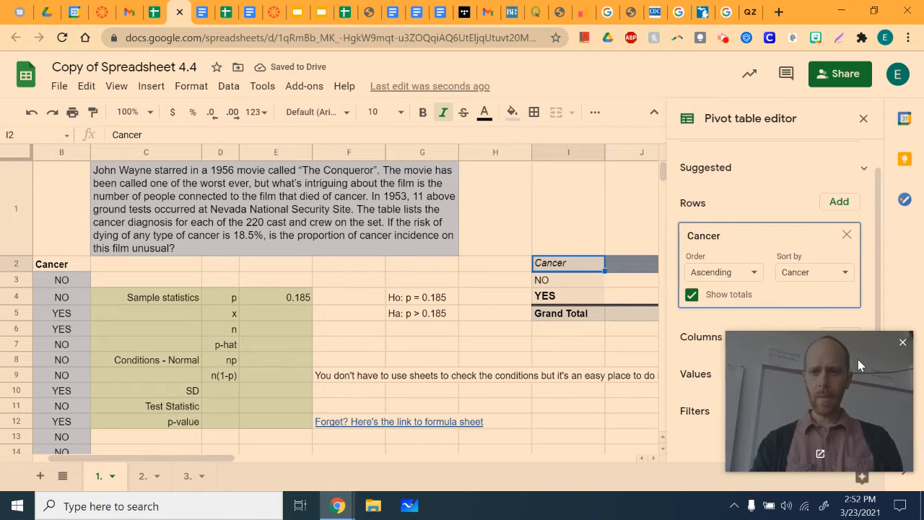
{"action": "left_click_drag", "start_coordinate": [858, 358], "coordinate": [845, 49]}
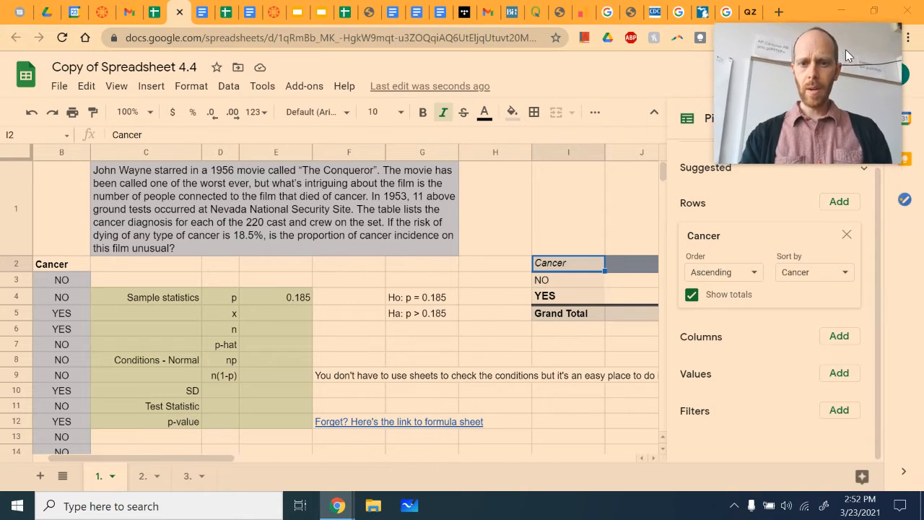
{"action": "left_click", "coordinate": [839, 373]}
{"action": "left_click", "coordinate": [840, 456]}
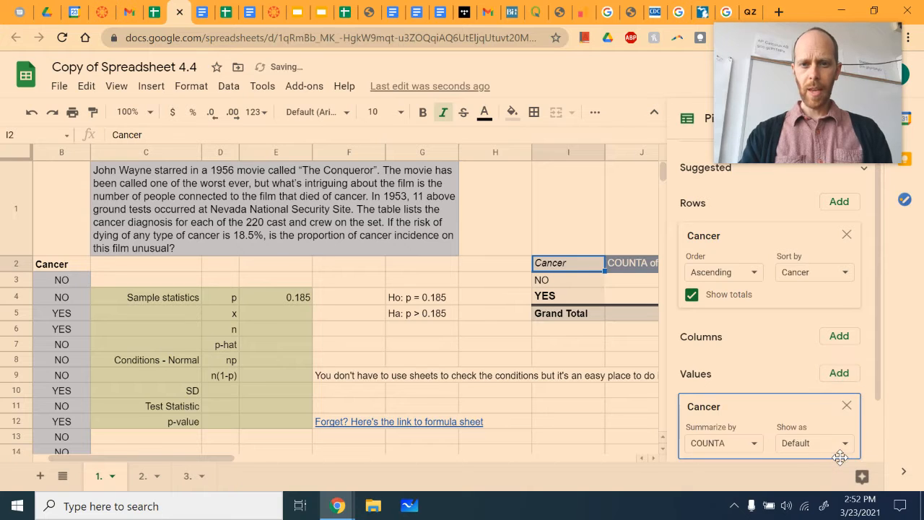
- Enter the pivot table's YES count, 46, as x in the sample statistics (cell E5)
{"action": "scroll", "coordinate": [624, 279], "scroll_direction": "right", "scroll_amount": 3}
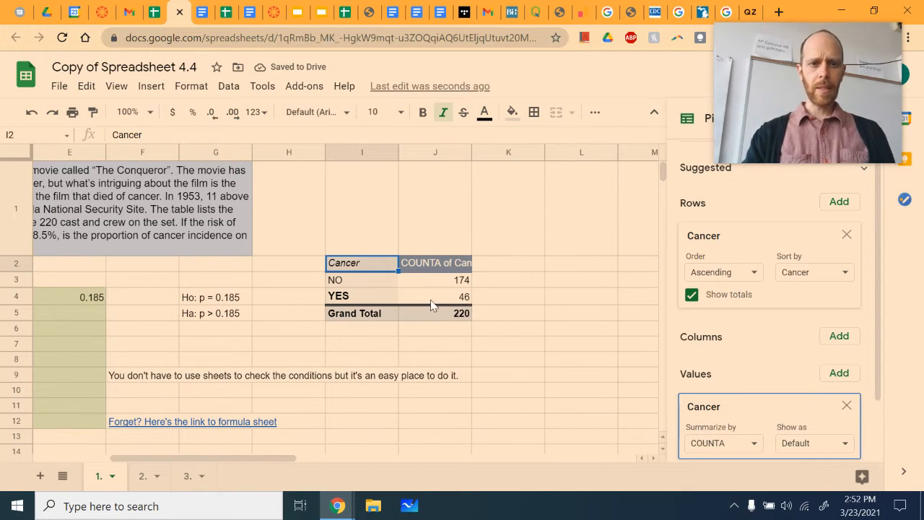
{"action": "left_click", "coordinate": [446, 320]}
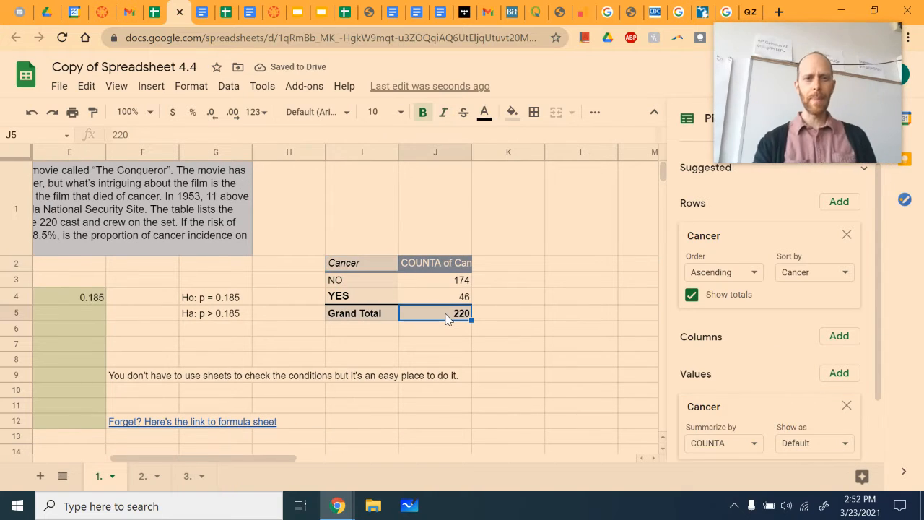
{"action": "key", "text": "Up"}
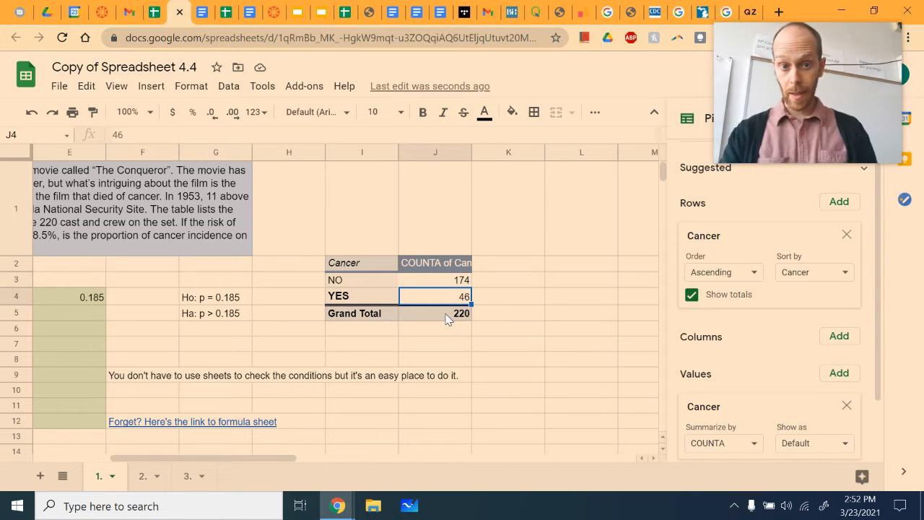
{"action": "scroll", "coordinate": [294, 311], "scroll_direction": "left", "scroll_amount": 3}
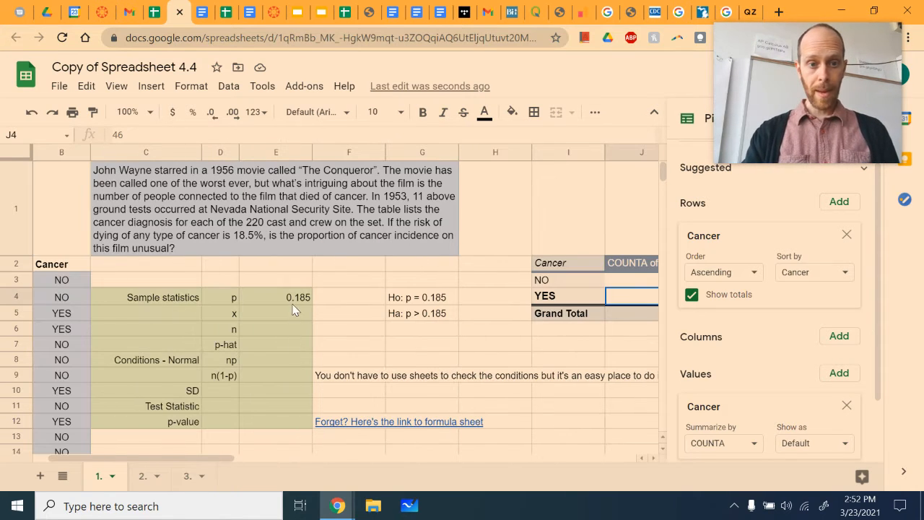
{"action": "left_click", "coordinate": [293, 312]}
{"action": "type", "text": "4"}
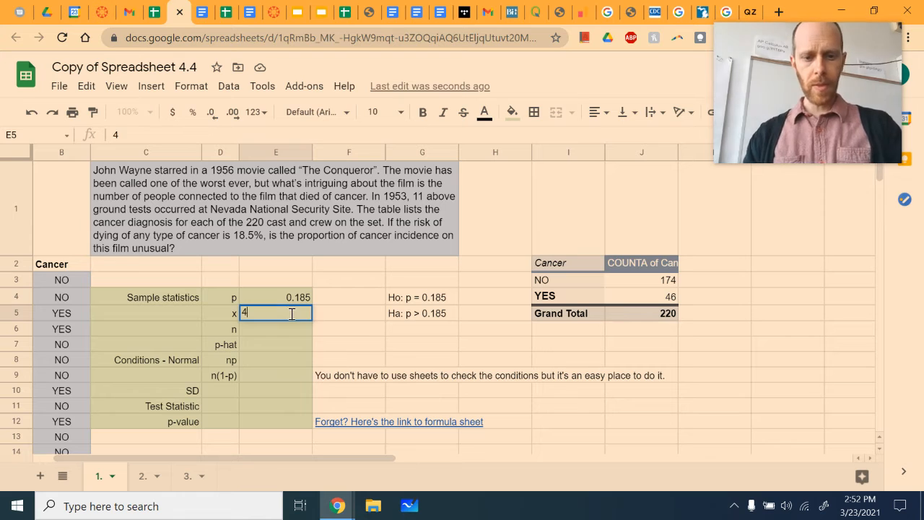
{"action": "type", "text": "6"}
{"action": "key", "text": "Return"}
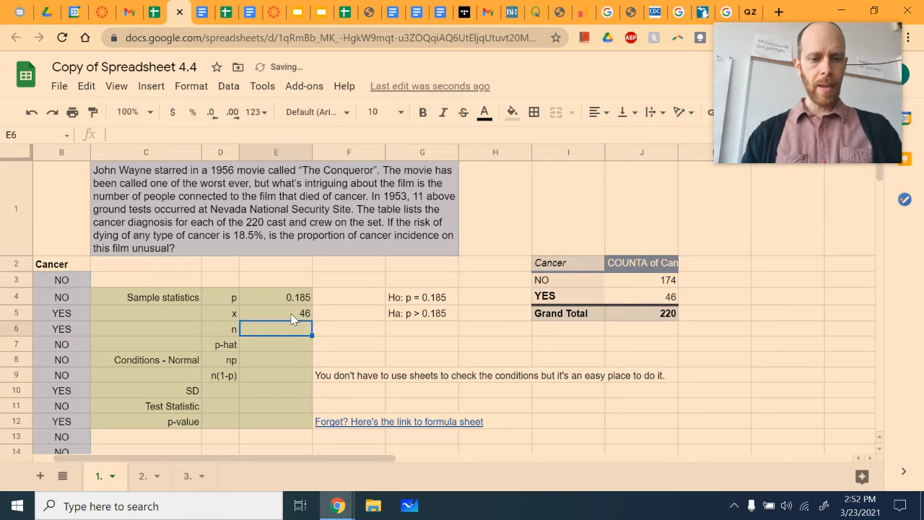
- Enter 220 as n in cell E6 and calculate p-hat in E7 with the formula =E5/E6
{"action": "type", "text": "220"}
{"action": "key", "text": "Return"}
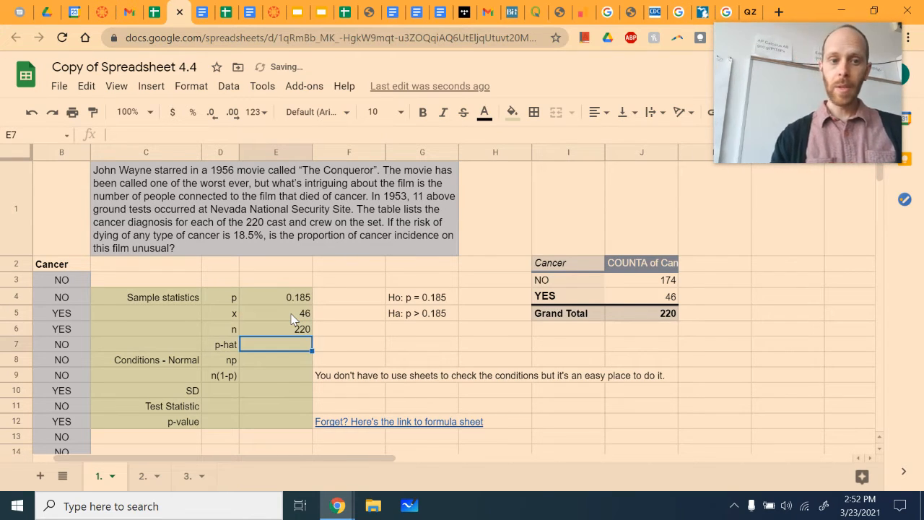
{"action": "left_click", "coordinate": [293, 316]}
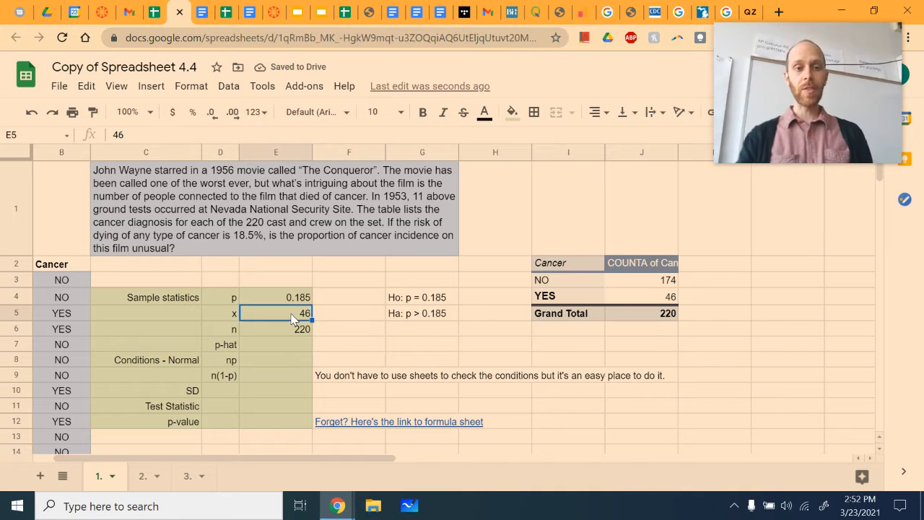
{"action": "key", "text": "Down"}
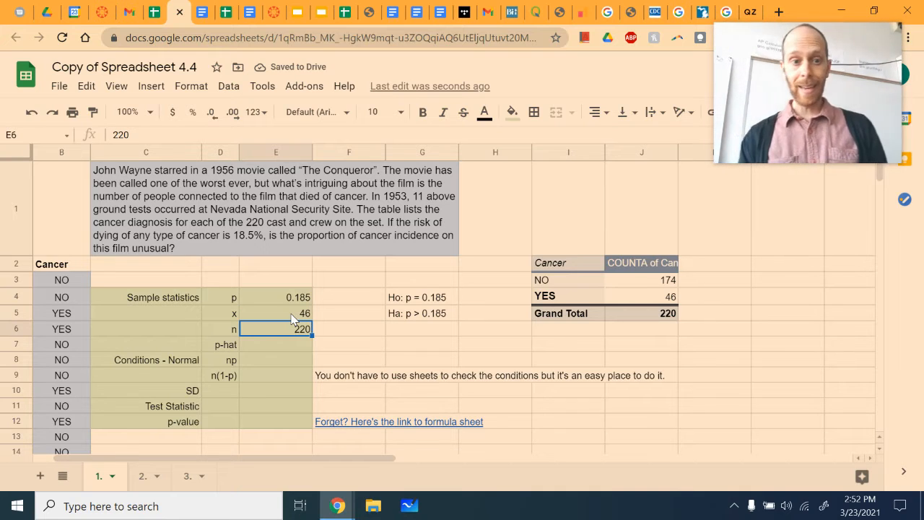
{"action": "key", "text": "Down"}
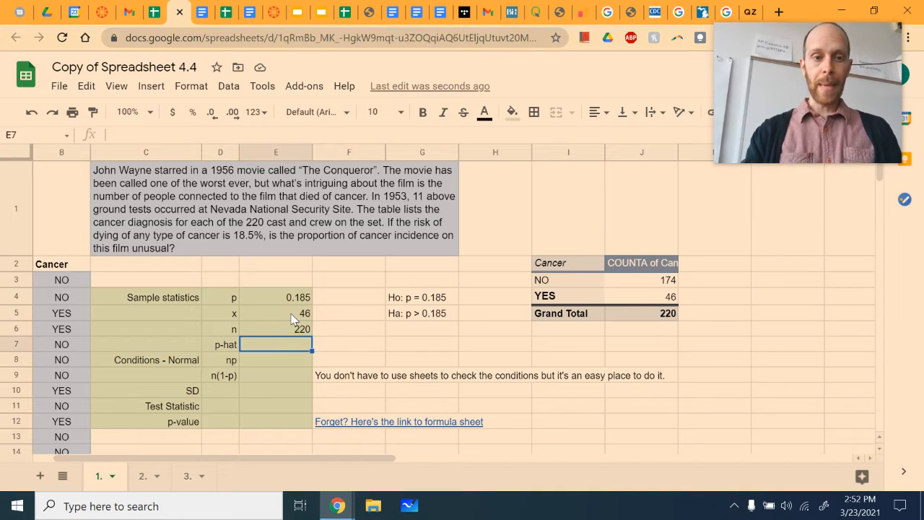
{"action": "type", "text": "="}
{"action": "left_click", "coordinate": [293, 319]}
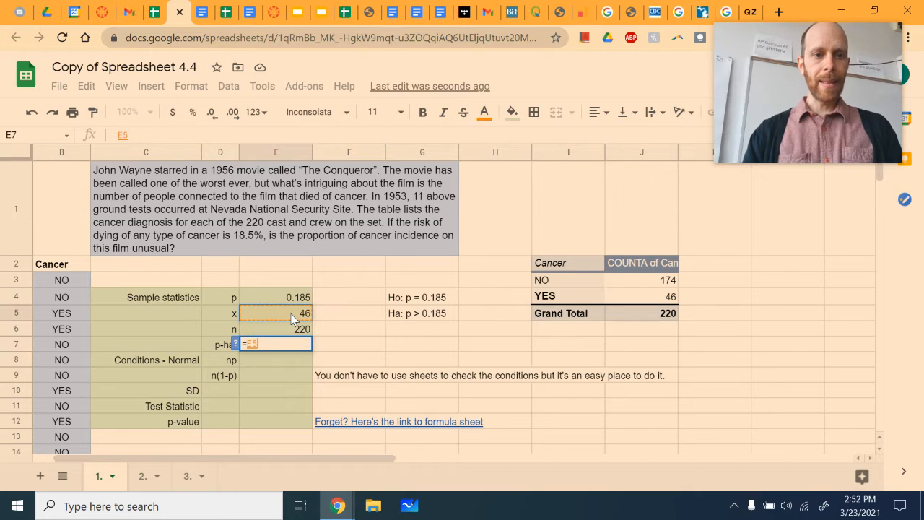
{"action": "type", "text": "/E6"}
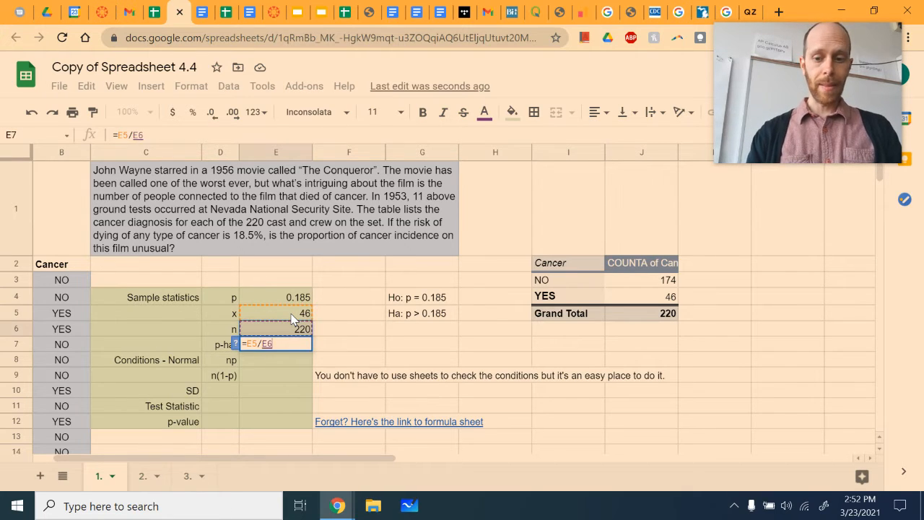
{"action": "key", "text": "Return"}
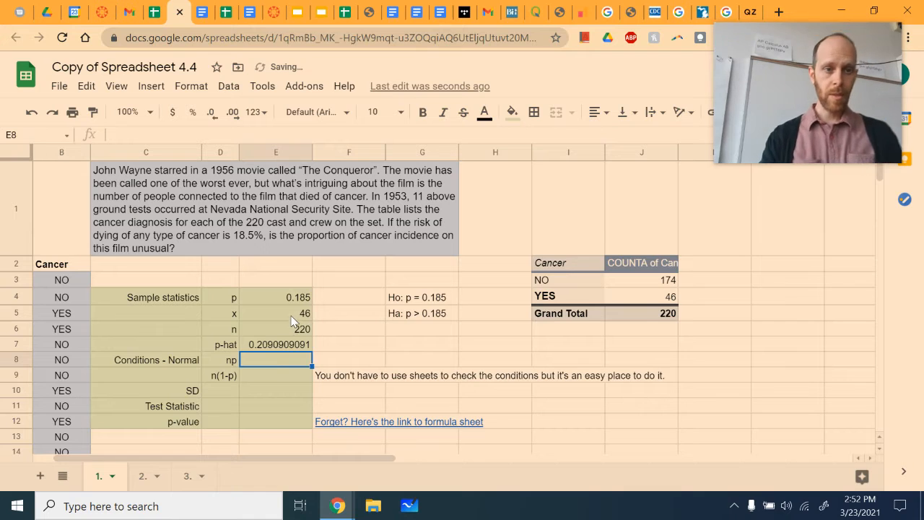
{"action": "left_click", "coordinate": [270, 344]}
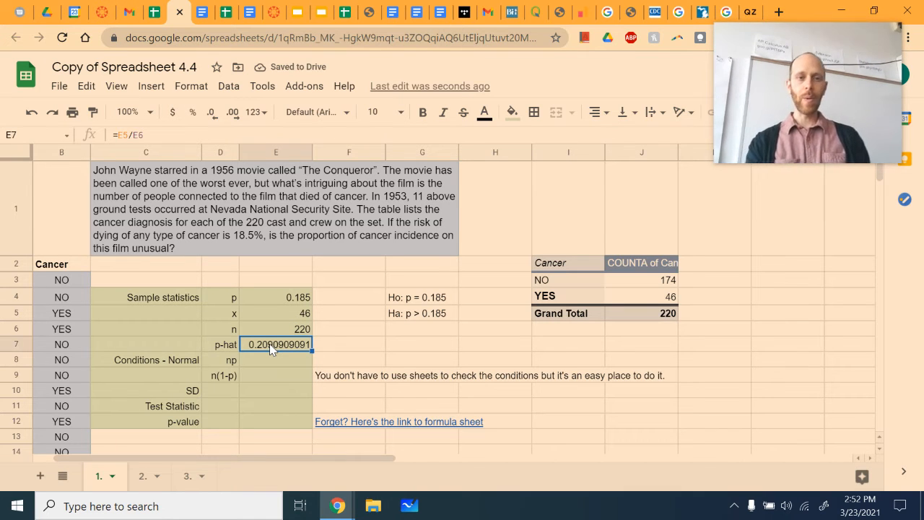
{"action": "left_click", "coordinate": [293, 298]}
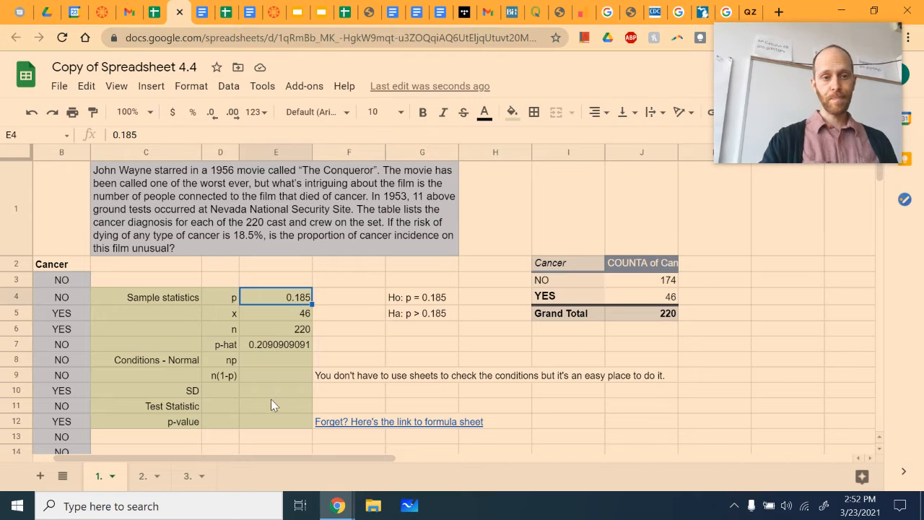
{"action": "scroll", "coordinate": [271, 402], "scroll_direction": "down", "scroll_amount": 1}
{"action": "scroll", "coordinate": [270, 401], "scroll_direction": "up", "scroll_amount": 1}
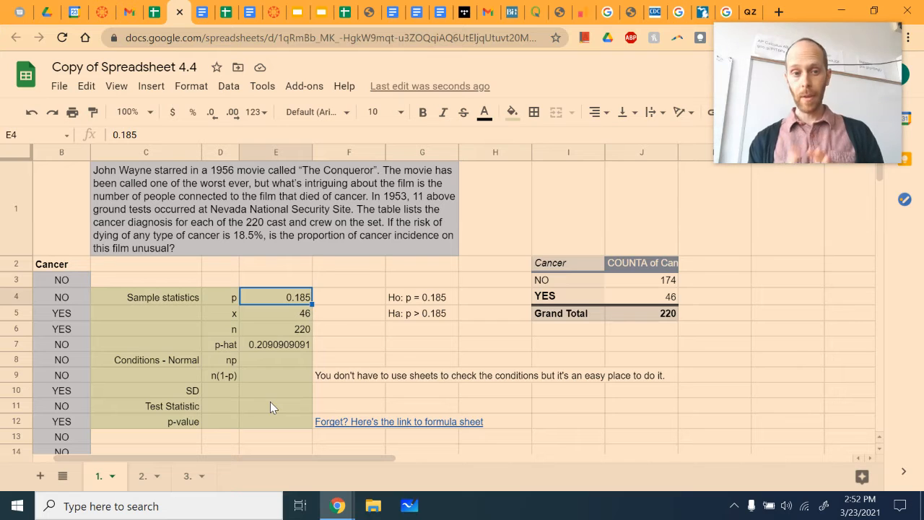
- Calculate the np normality condition in cell E8 with the formula =E6*E4
{"action": "left_click", "coordinate": [273, 363]}
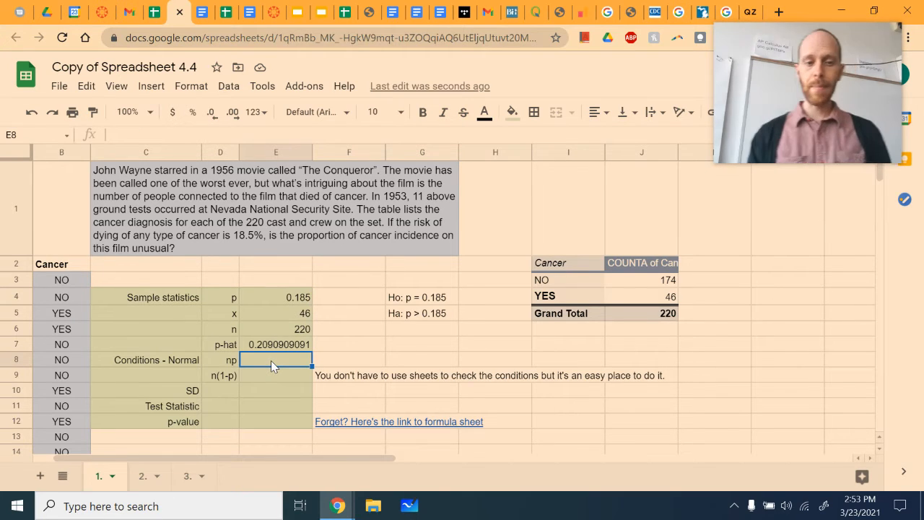
{"action": "type", "text": "="}
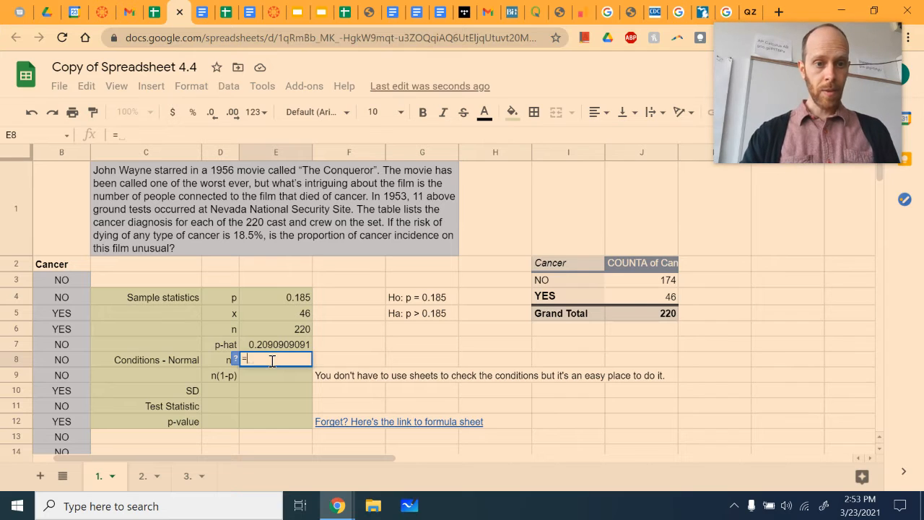
{"action": "left_click", "coordinate": [297, 334]}
{"action": "type", "text": "*"}
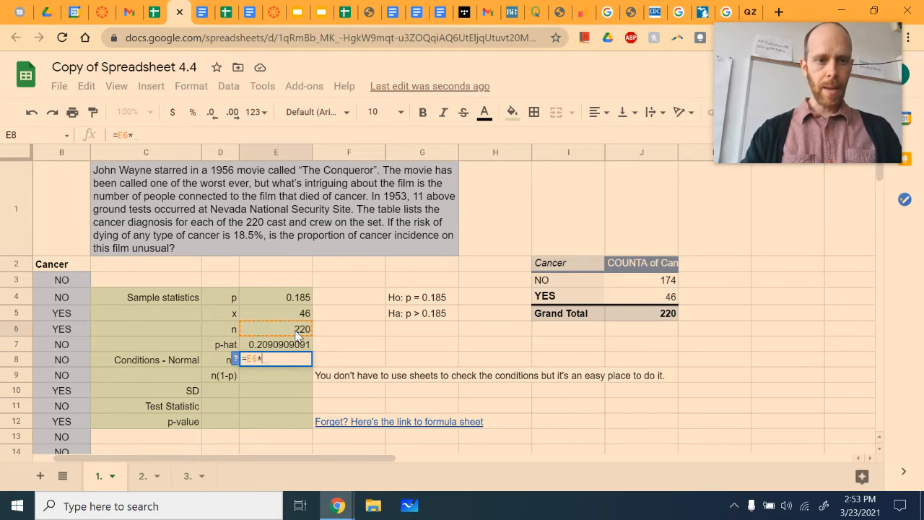
{"action": "left_click", "coordinate": [299, 299]}
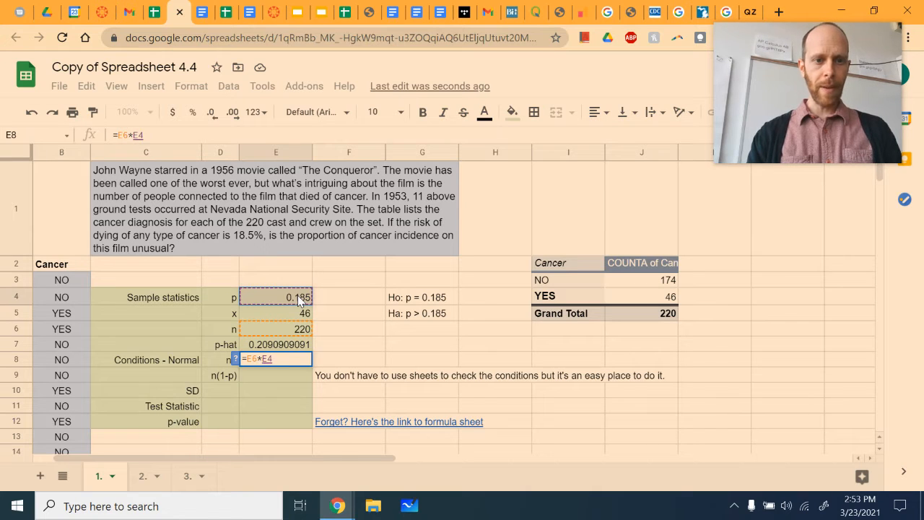
{"action": "key", "text": "Return"}
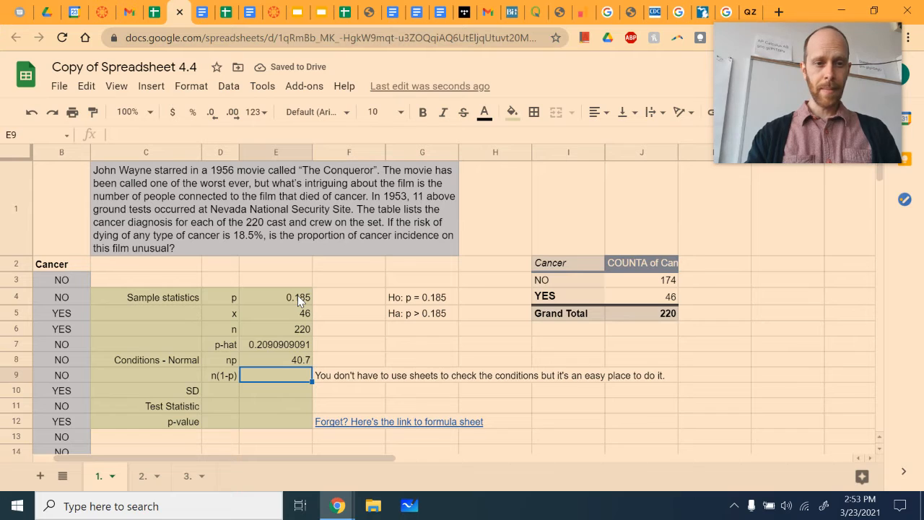
- Calculate the n(1-p) normality condition in cell E9 with the formula =E6*(1-E4)
{"action": "type", "text": "="}
{"action": "left_click", "coordinate": [299, 331]}
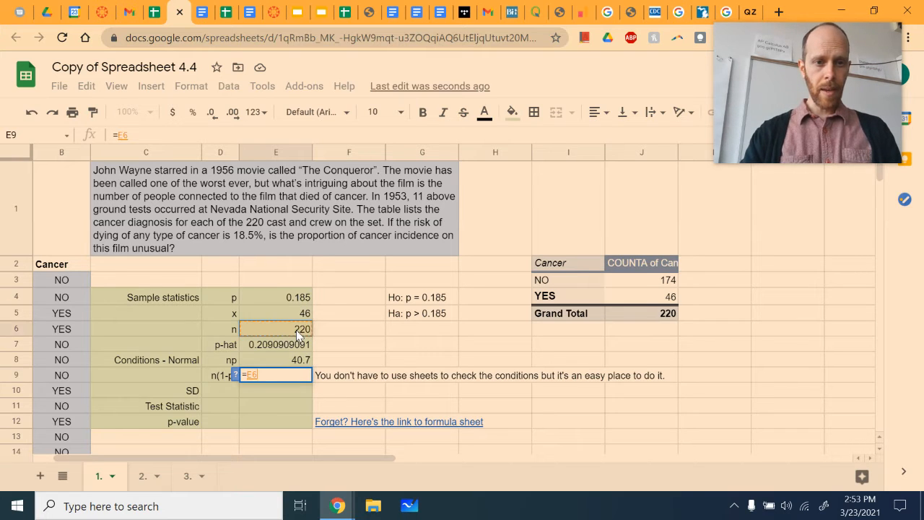
{"action": "type", "text": "*"}
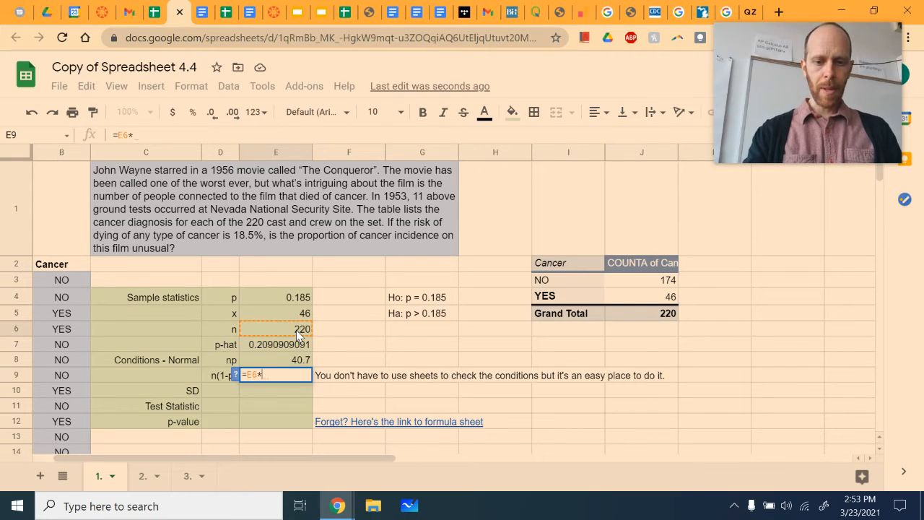
{"action": "type", "text": "(1-"}
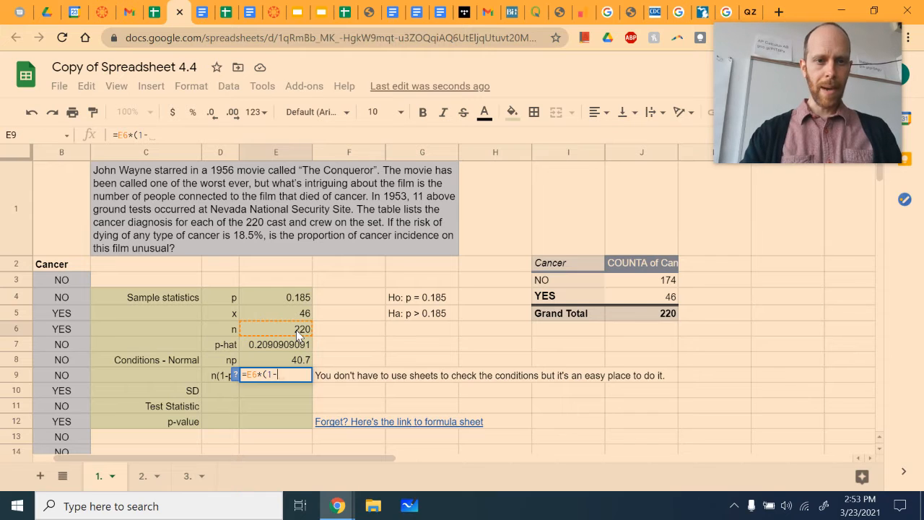
{"action": "left_click", "coordinate": [298, 298]}
{"action": "type", "text": ")"}
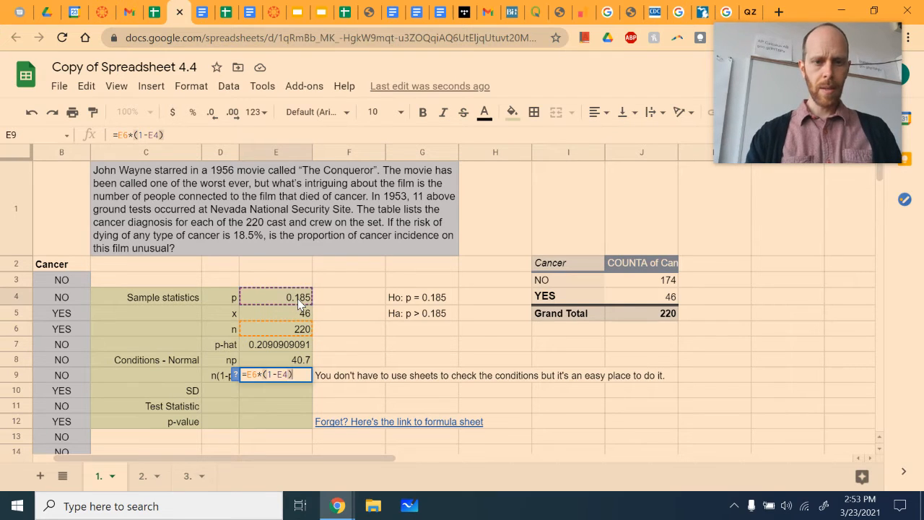
{"action": "key", "text": "Return"}
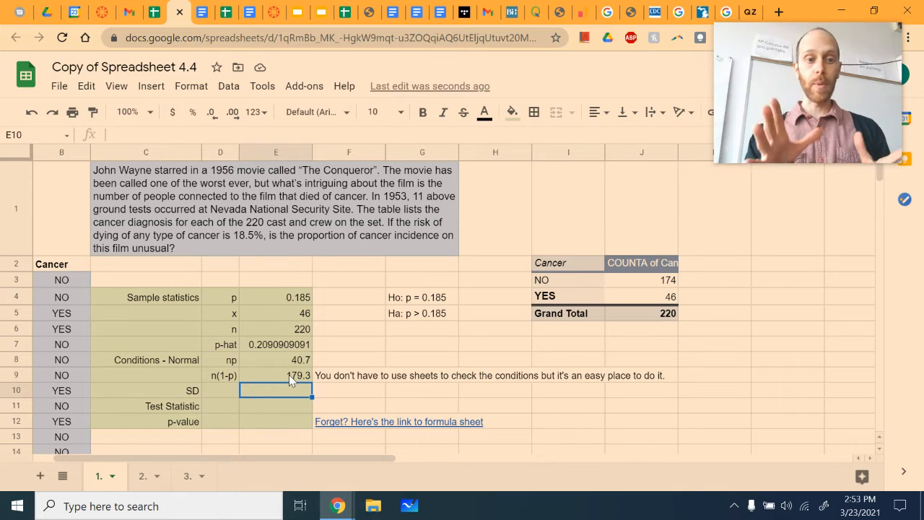
- Calculate the standard deviation (SD) in cell E10 with the formula =sqrt(E4*(1-E4)/E6)
{"action": "type", "text": "="}
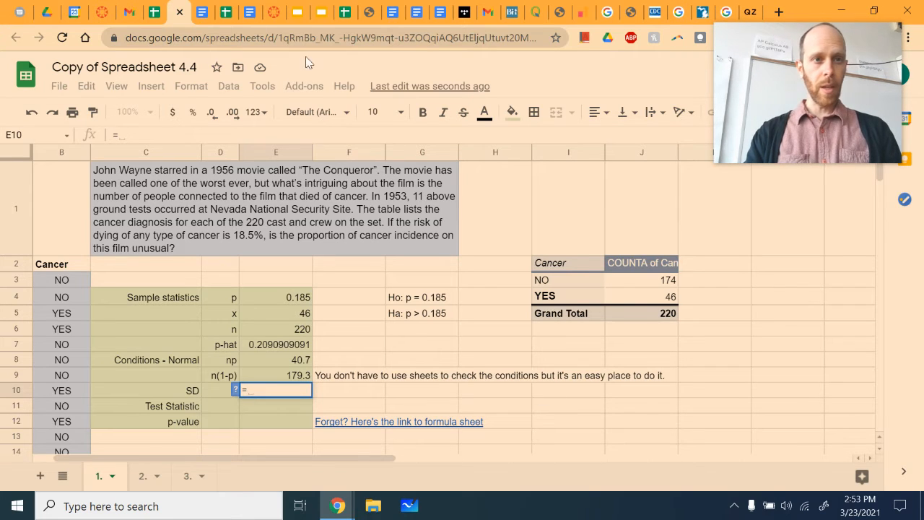
{"action": "left_click", "coordinate": [381, 426]}
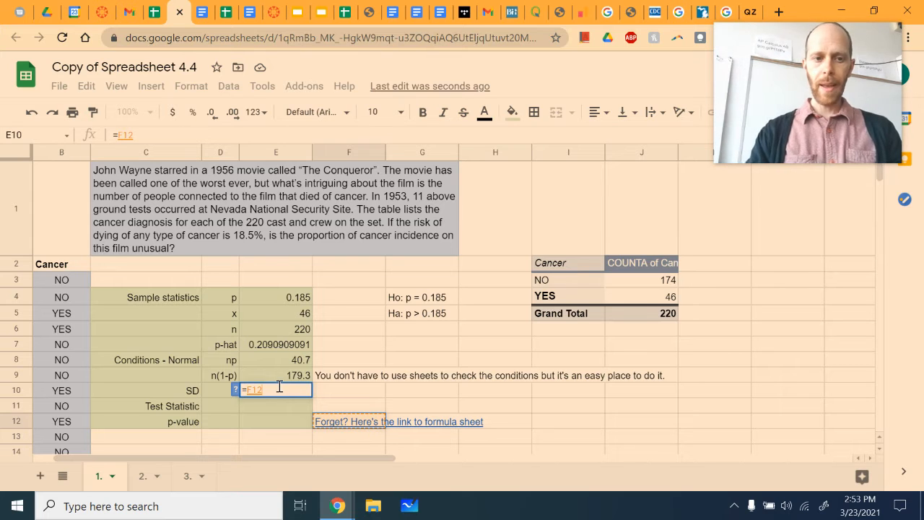
{"action": "key", "text": "BackSpace"}
{"action": "key", "text": "BackSpace"}
{"action": "key", "text": "BackSpace"}
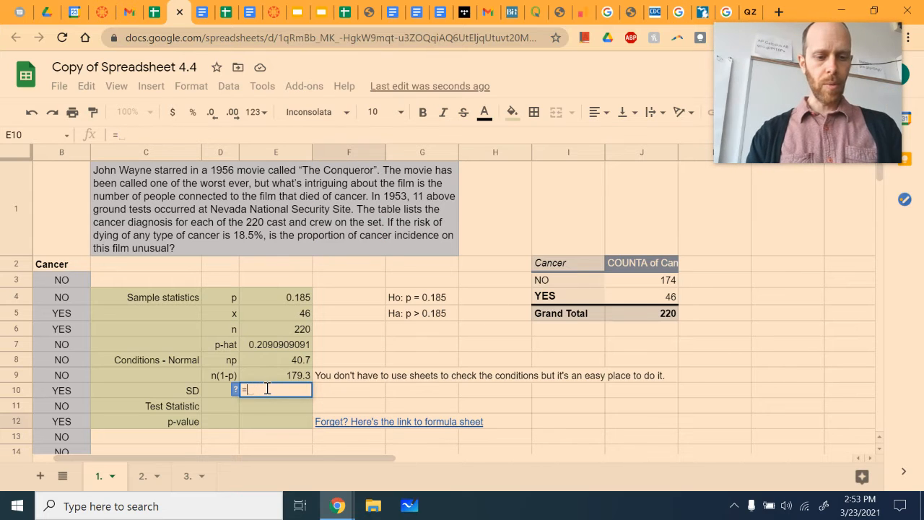
{"action": "type", "text": "sqrt("}
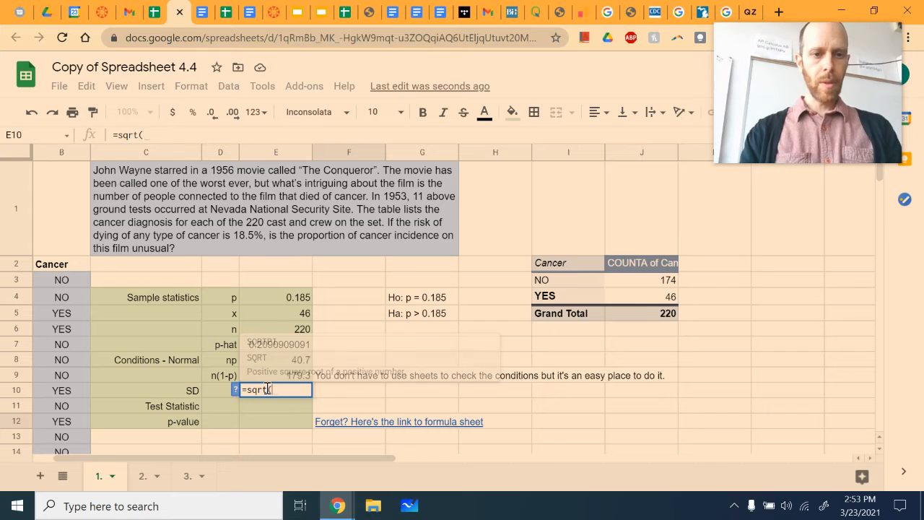
{"action": "left_click", "coordinate": [295, 297]}
{"action": "type", "text": "*("}
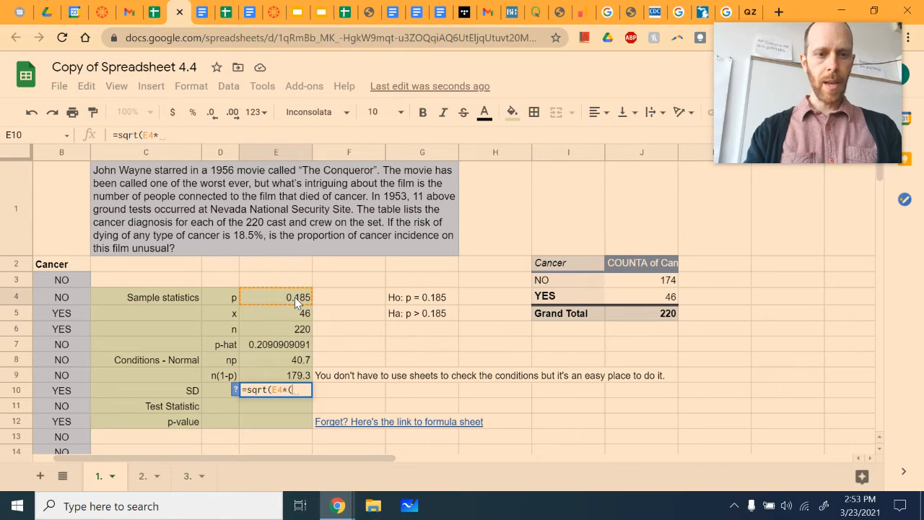
{"action": "type", "text": "1-"}
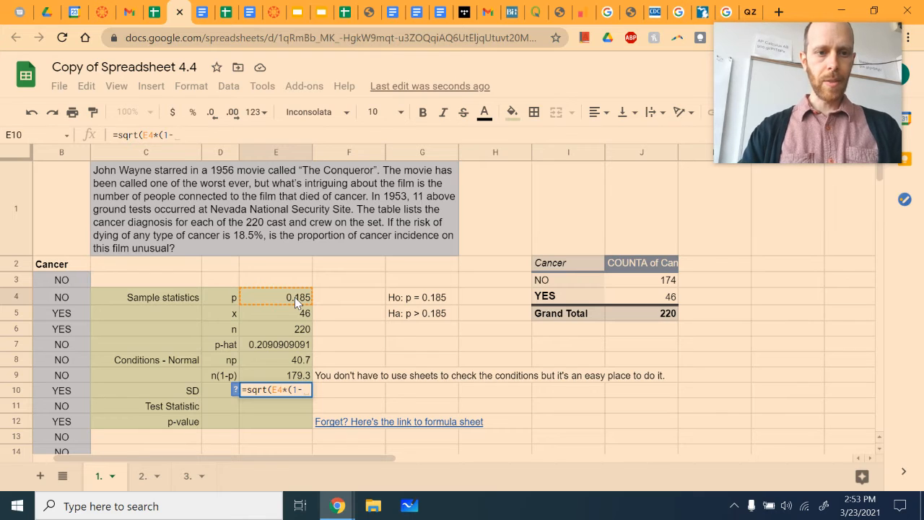
{"action": "left_click", "coordinate": [294, 296]}
{"action": "type", "text": ")/"}
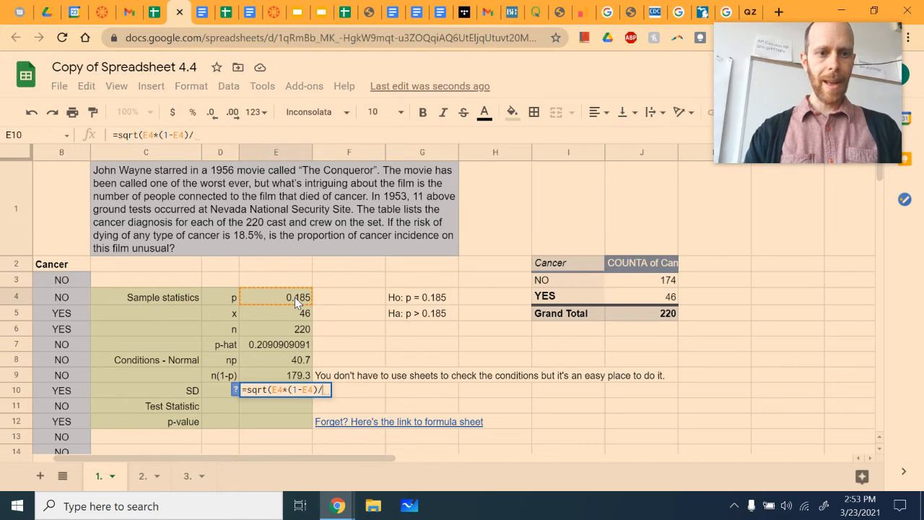
{"action": "left_click", "coordinate": [289, 336]}
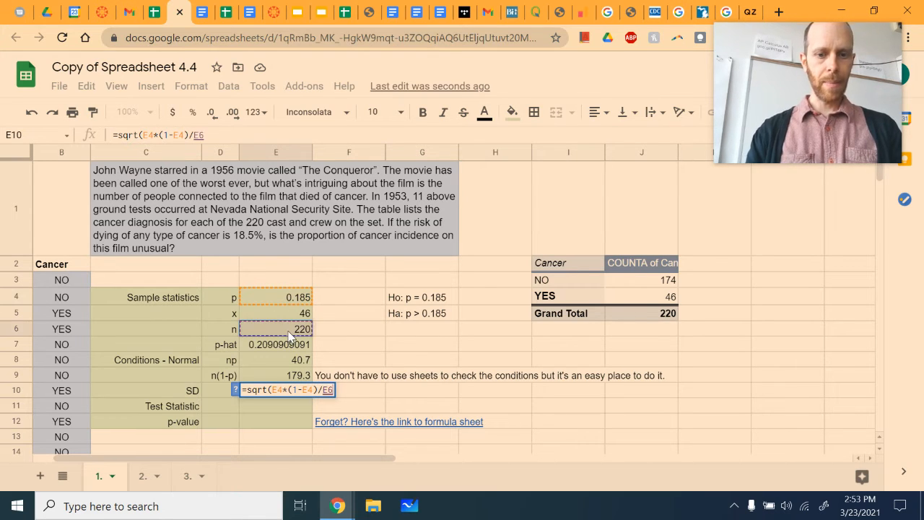
{"action": "type", "text": ")"}
{"action": "key", "text": "Return"}
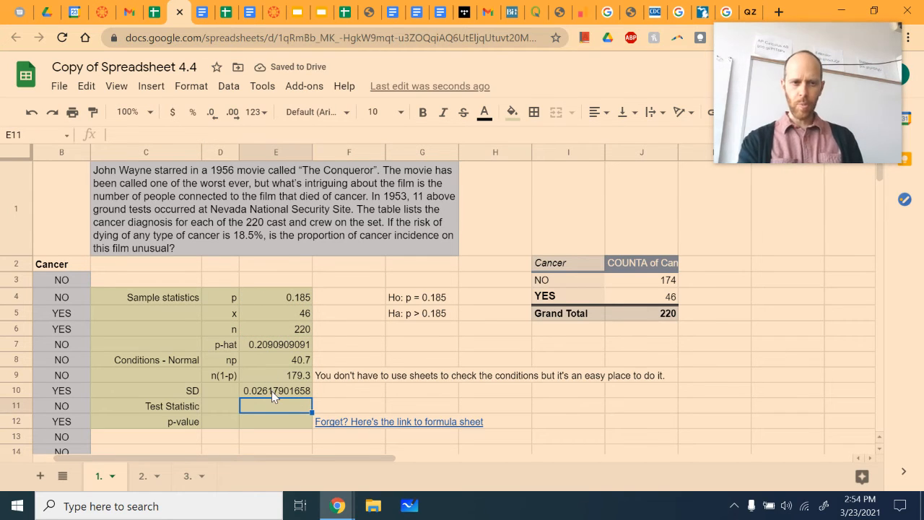
- Calculate the test statistic in cell E11 with the formula =(E7-E4)/E10
{"action": "type", "text": "="}
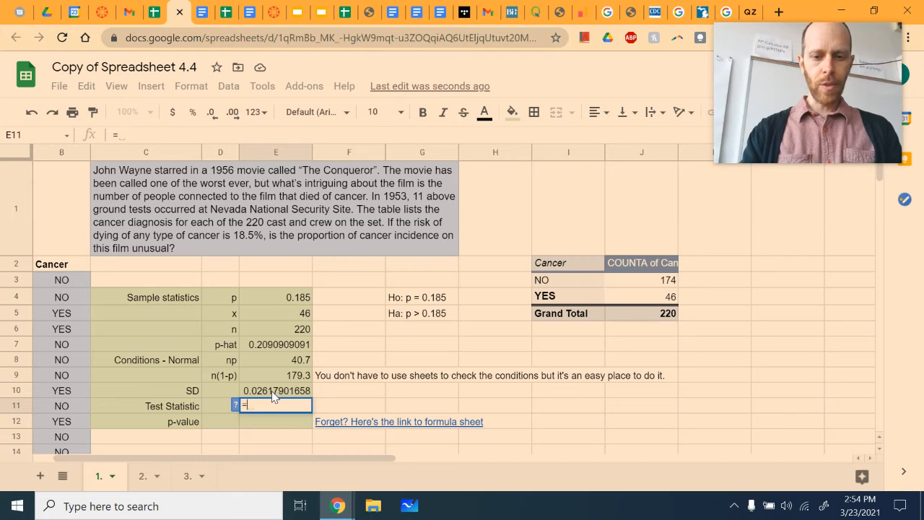
{"action": "type", "text": "("}
{"action": "left_click", "coordinate": [287, 345]}
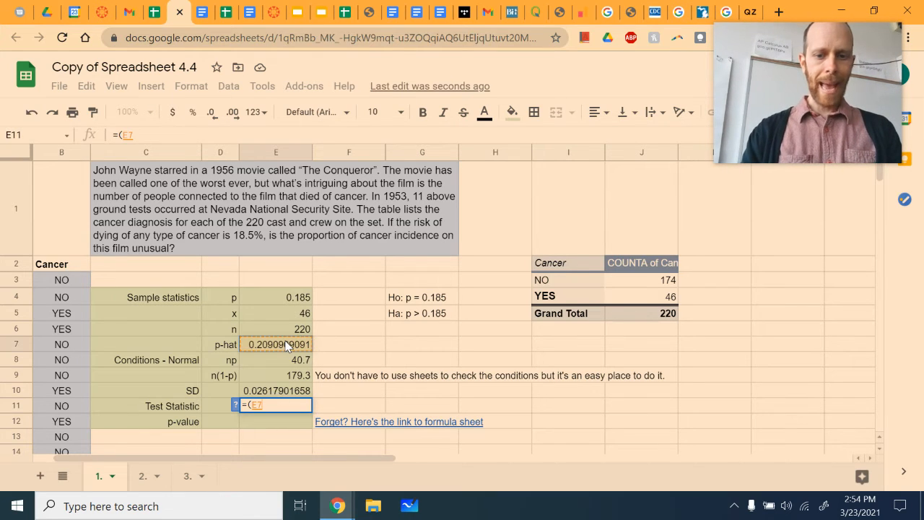
{"action": "type", "text": "-"}
{"action": "left_click", "coordinate": [293, 297]}
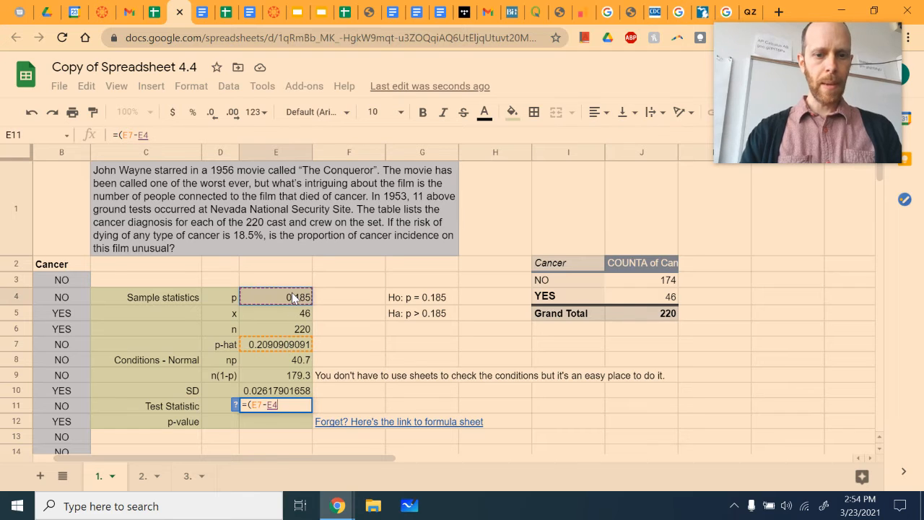
{"action": "type", "text": ")/"}
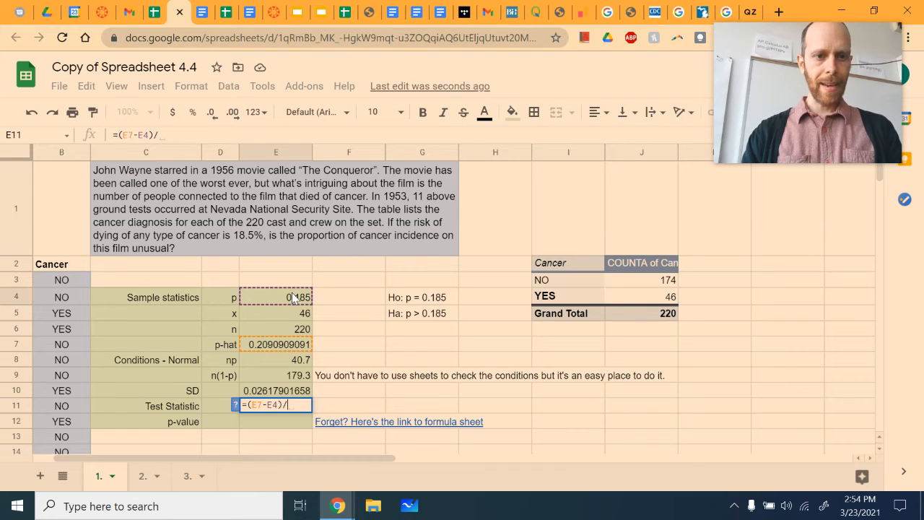
{"action": "left_click", "coordinate": [289, 390]}
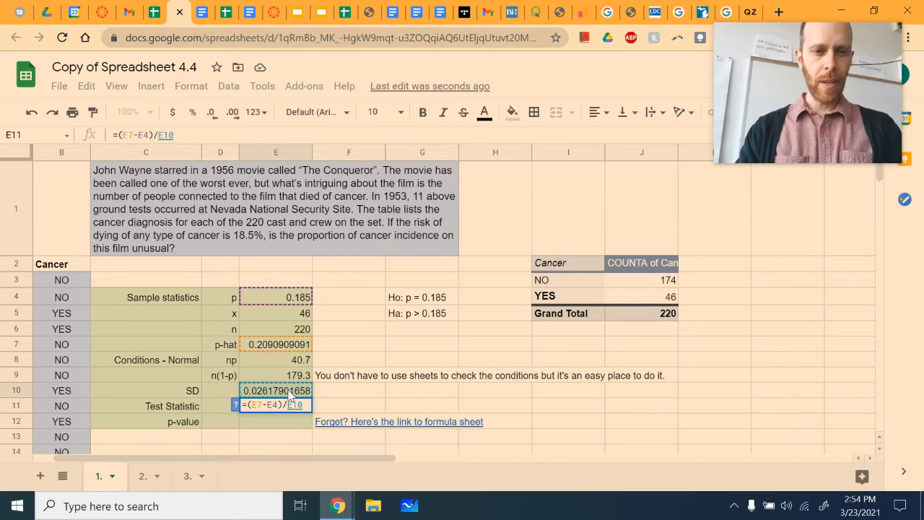
{"action": "key", "text": "Return"}
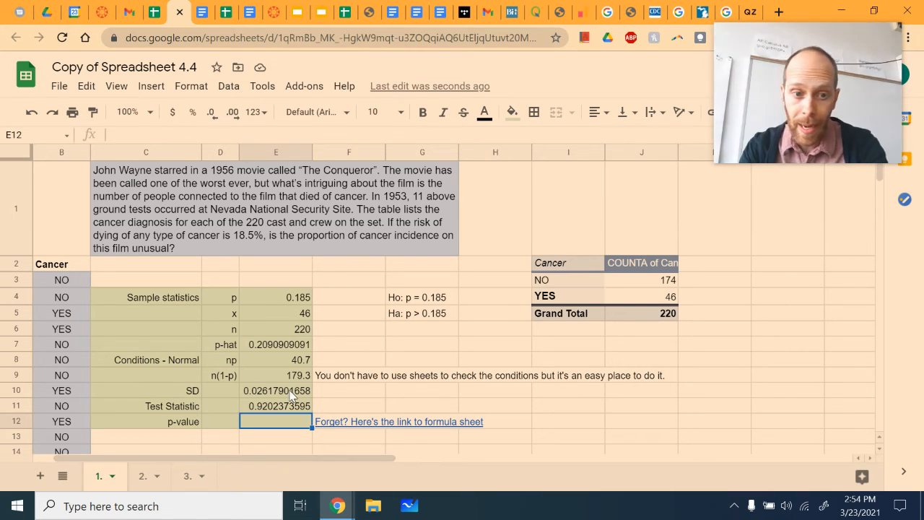
- Remove the parentheses from the test statistic formula in cell E11 so it reads =E7-E4/E10
{"action": "left_click", "coordinate": [283, 405]}
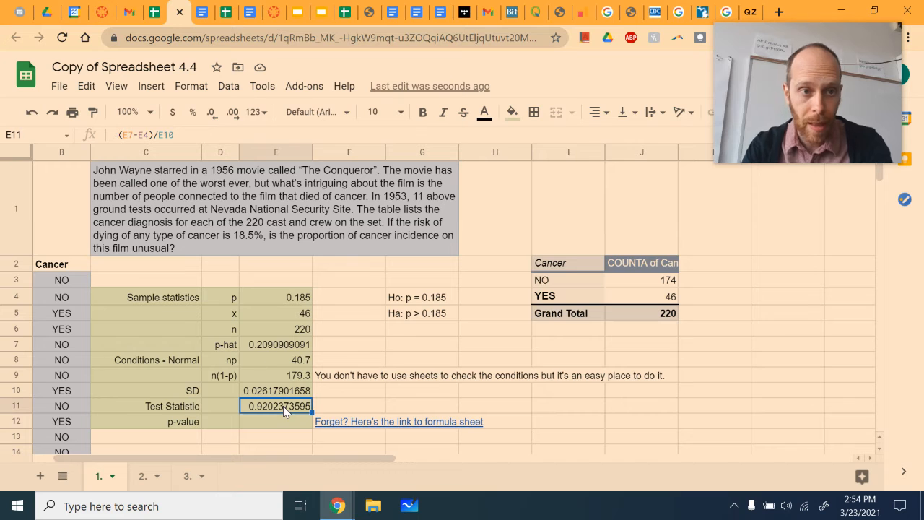
{"action": "left_click", "coordinate": [155, 134]}
{"action": "key", "text": "BackSpace"}
{"action": "key", "text": "Left"}
{"action": "key", "text": "Left"}
{"action": "key", "text": "Left"}
{"action": "key", "text": "Left"}
{"action": "key", "text": "Left"}
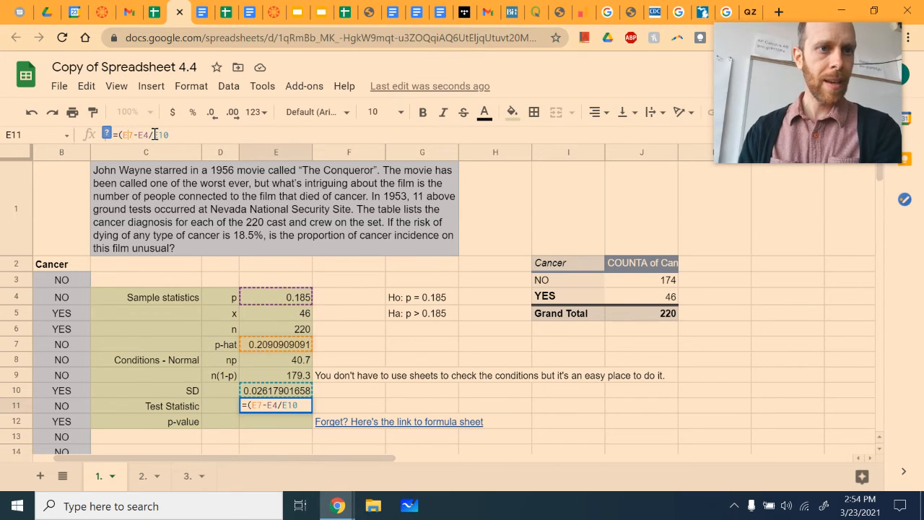
{"action": "key", "text": "BackSpace"}
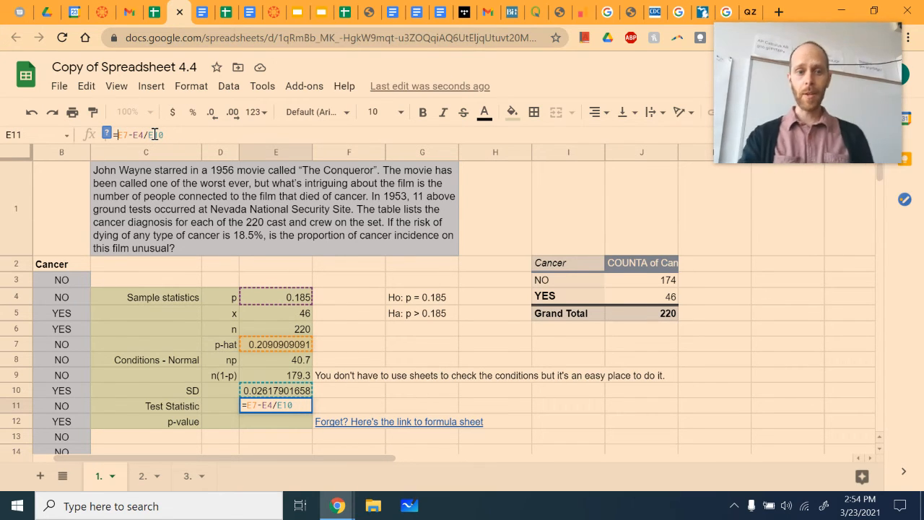
{"action": "key", "text": "Return"}
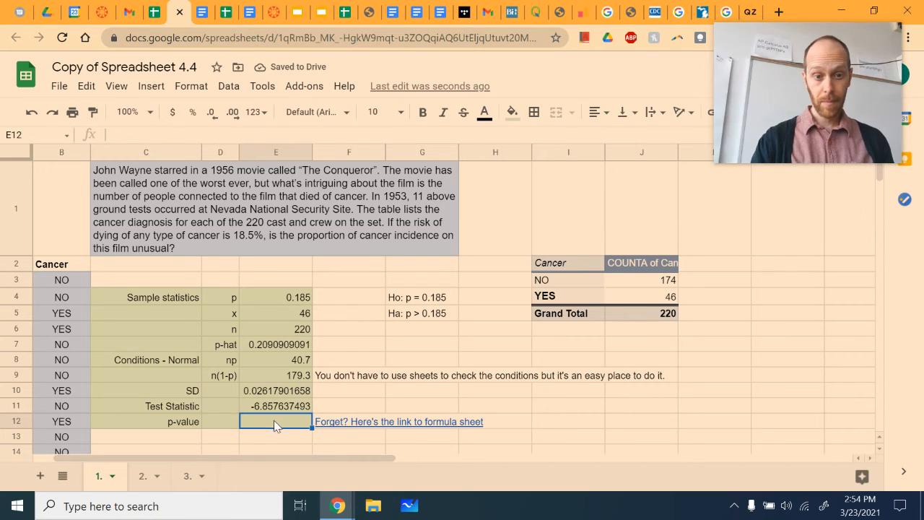
- Put the parentheses back around the subtraction in cell E11 so the test statistic formula reads =(E7-E4)/E10
{"action": "key", "text": "Up"}
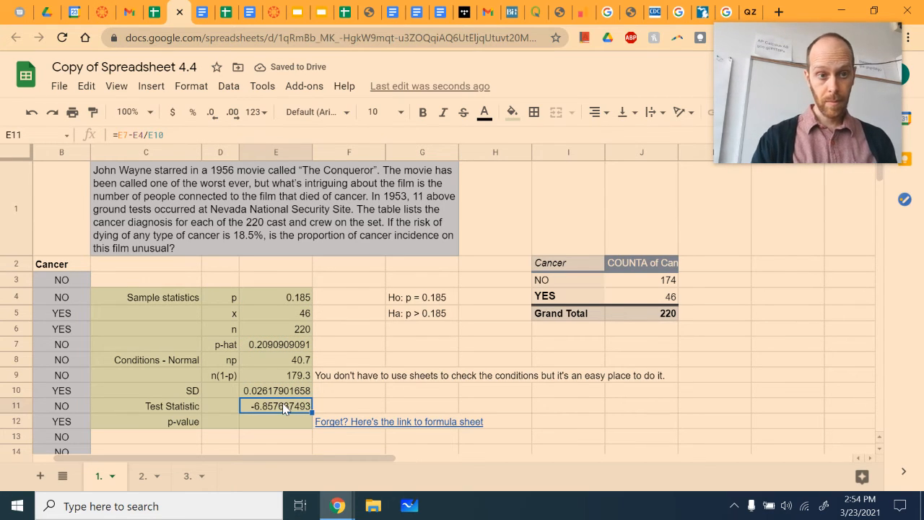
{"action": "left_click", "coordinate": [116, 136]}
{"action": "type", "text": "("}
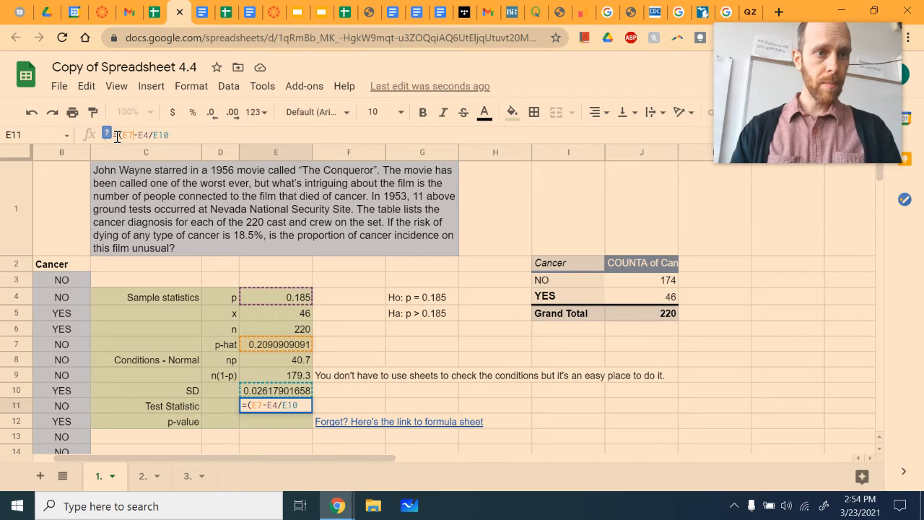
{"action": "key", "text": "Right"}
{"action": "key", "text": "Right"}
{"action": "key", "text": "Right"}
{"action": "key", "text": "Right"}
{"action": "key", "text": "Right"}
{"action": "type", "text": ")"}
{"action": "key", "text": "Return"}
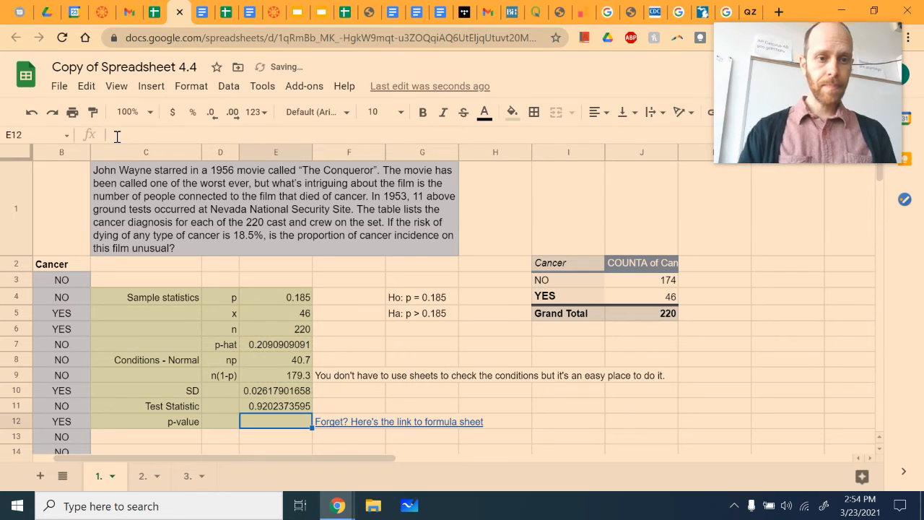
- Calculate the left-tail probability of the test statistic in the p-value cell E12 with the formula =norm.s.dist(E11)
{"action": "type", "text": "="}
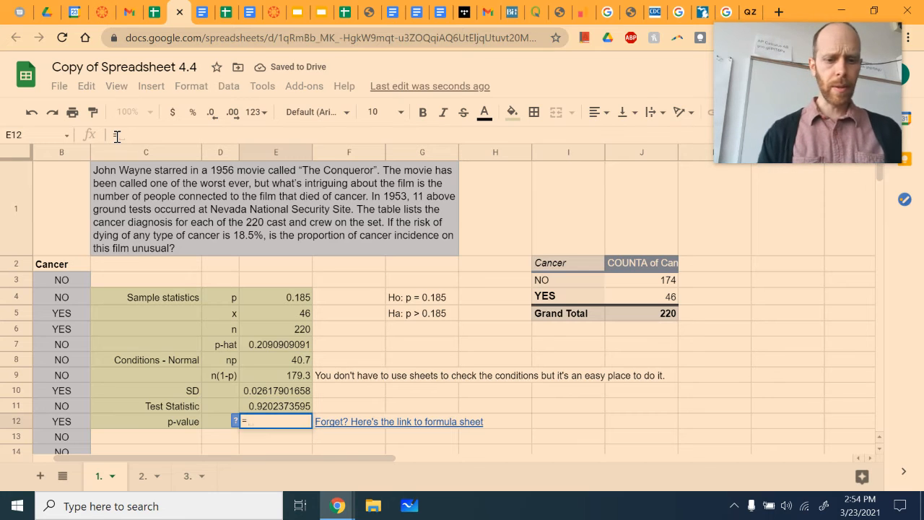
{"action": "type", "text": "norm"}
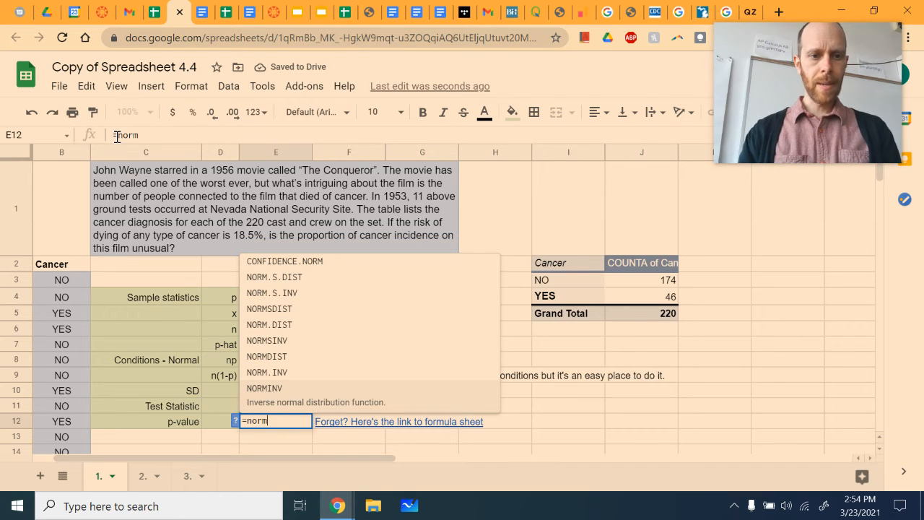
{"action": "type", "text": ".s.dist("}
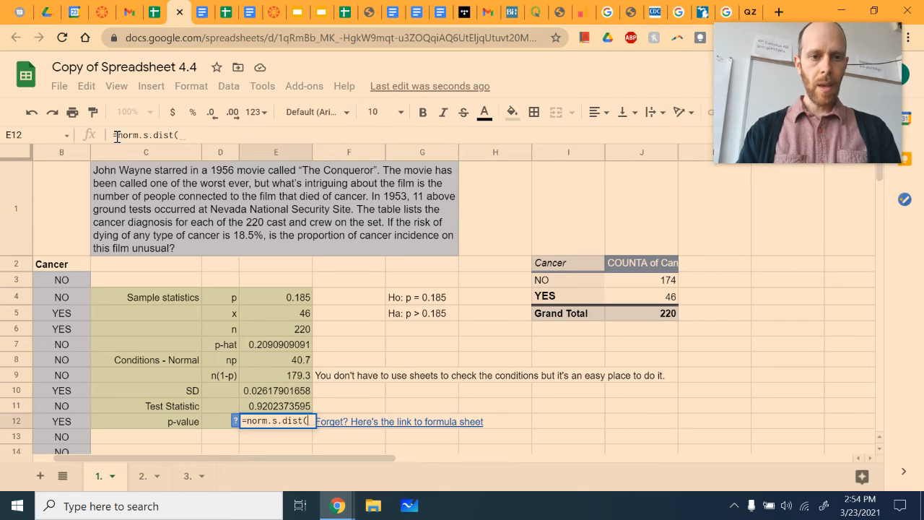
{"action": "left_click", "coordinate": [278, 409]}
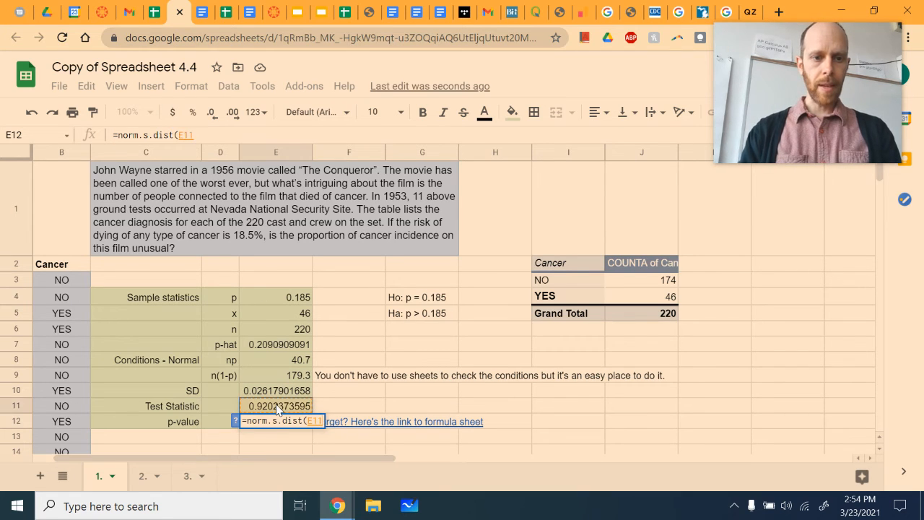
{"action": "type", "text": ")"}
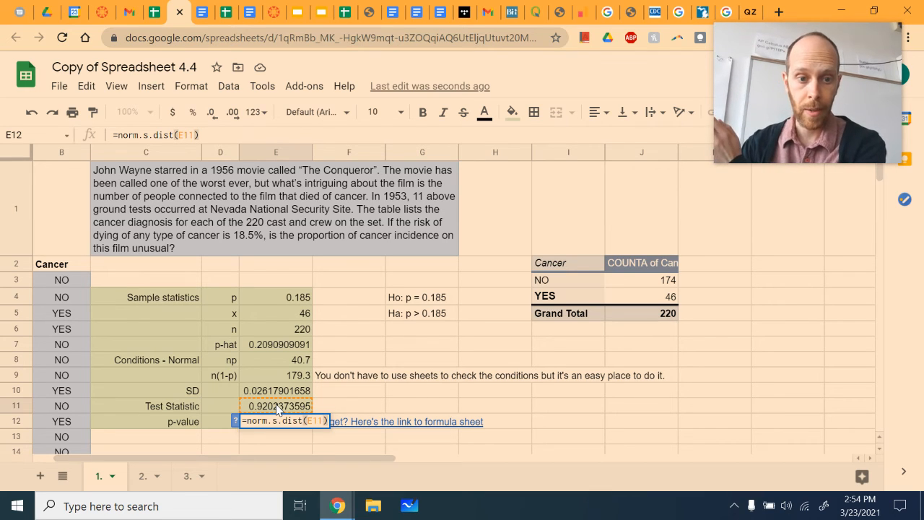
{"action": "key", "text": "Return"}
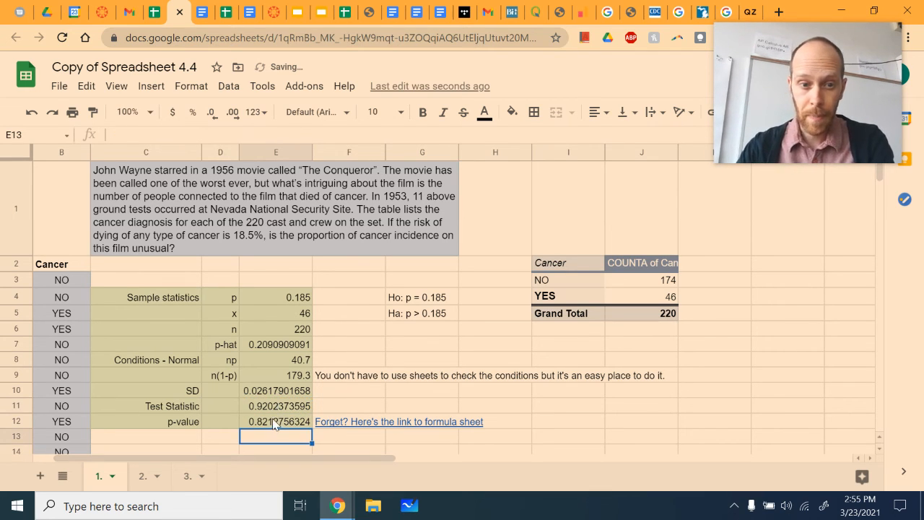
- Highlight the alternative hypothesis in cell G5 with a light yellow fill
{"action": "left_click", "coordinate": [272, 421]}
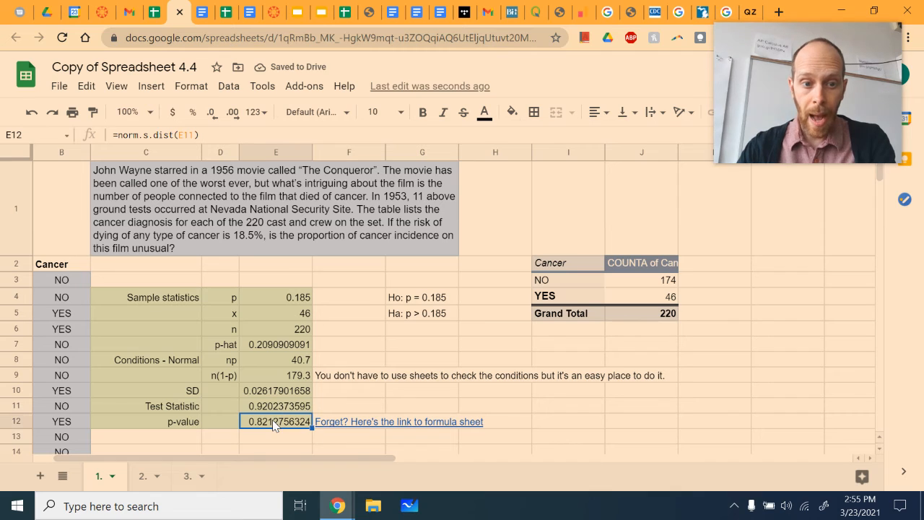
{"action": "left_click", "coordinate": [417, 315]}
{"action": "left_click", "coordinate": [512, 112]}
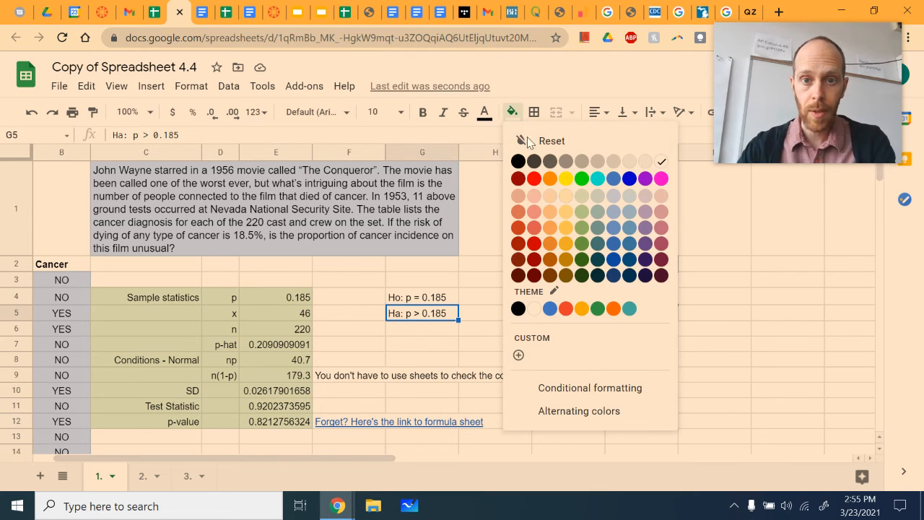
{"action": "left_click", "coordinate": [564, 195]}
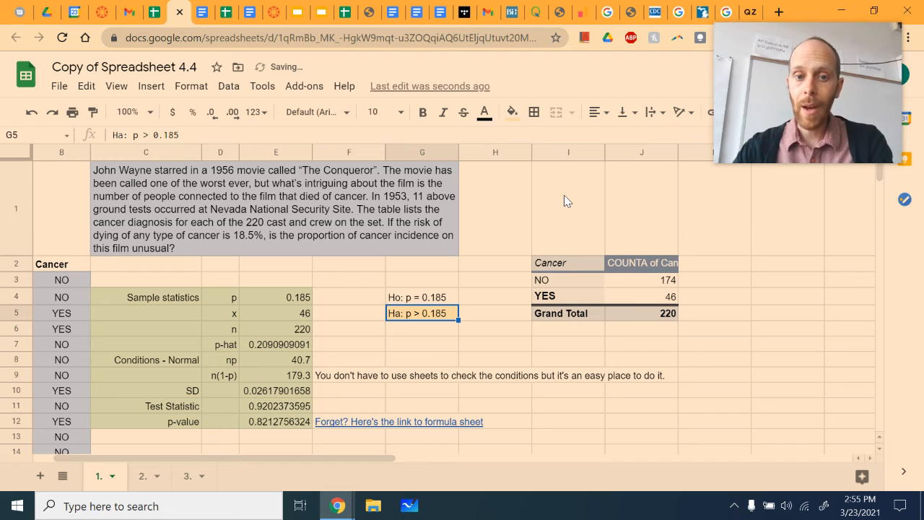
- Convert the p-value in cell E12 to the right-tail probability by changing its formula to =1-norm.s.dist(E11)
{"action": "left_click", "coordinate": [263, 425]}
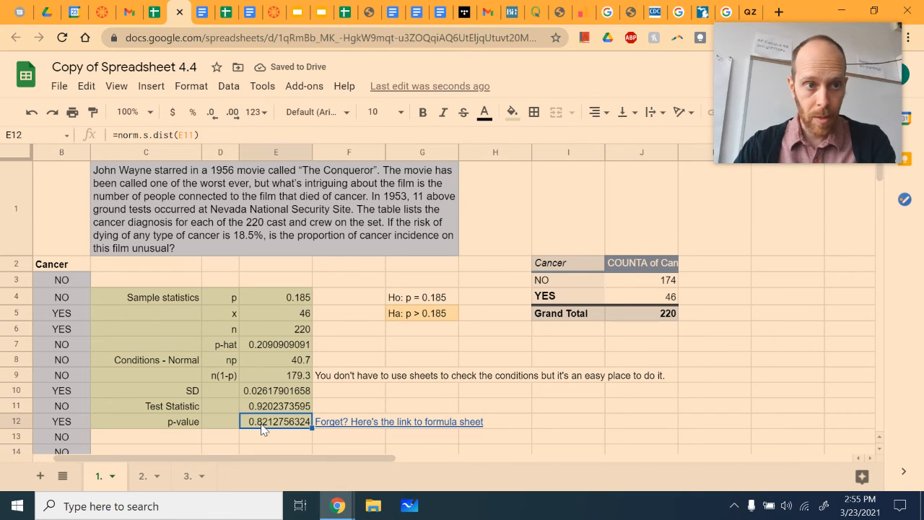
{"action": "left_click", "coordinate": [120, 135]}
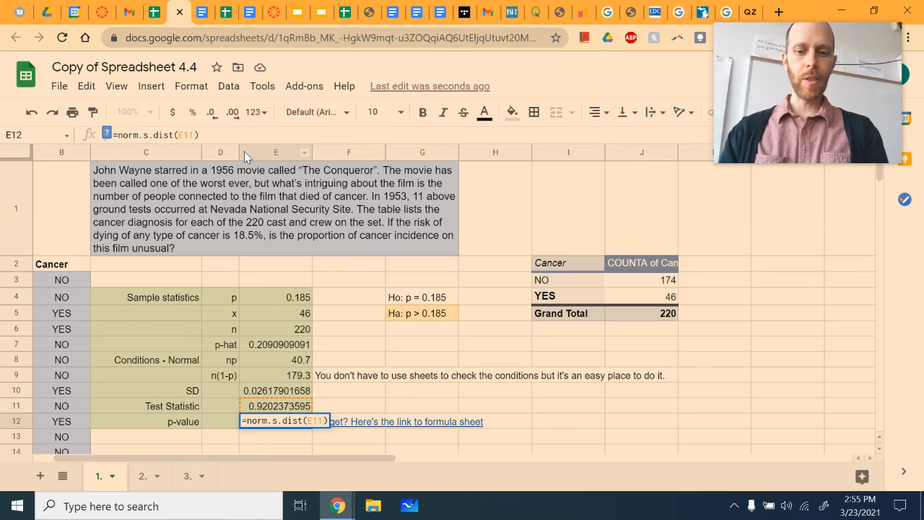
{"action": "type", "text": "1-"}
{"action": "key", "text": "Return"}
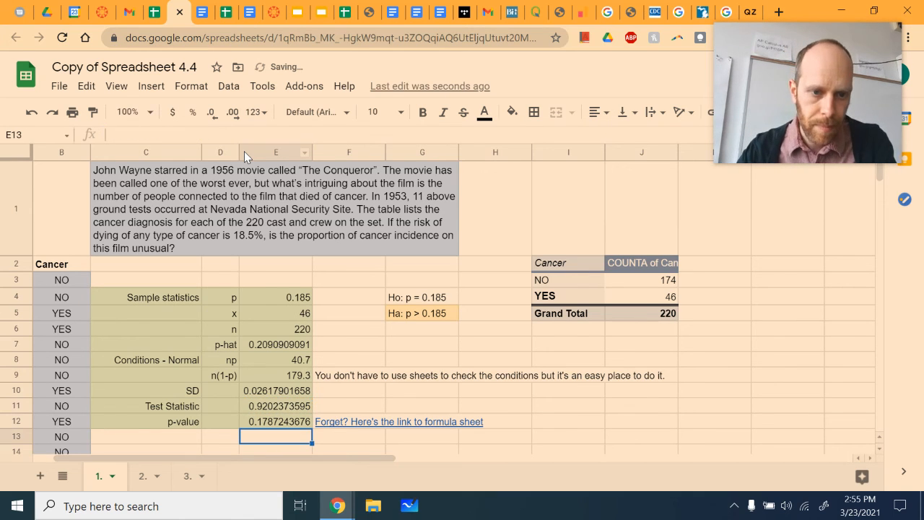
{"action": "left_click", "coordinate": [266, 425]}
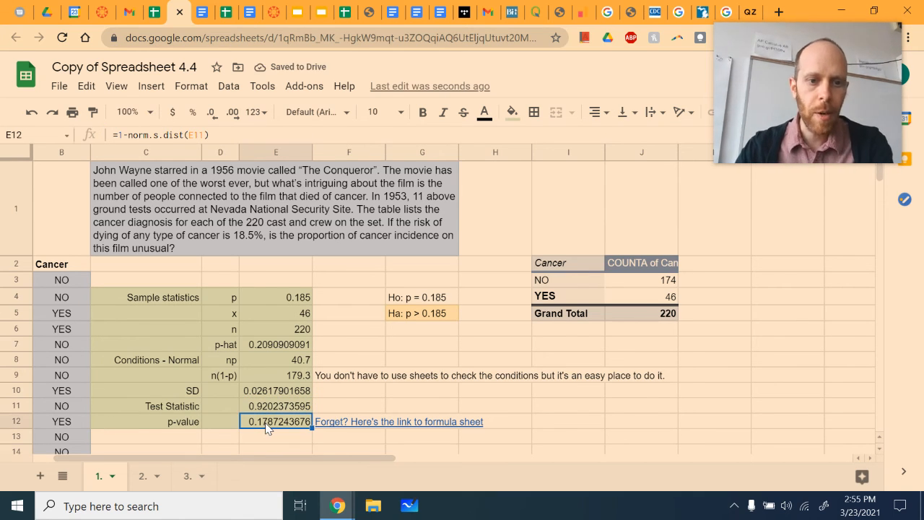
{"action": "scroll", "coordinate": [372, 409], "scroll_direction": "down", "scroll_amount": 2}
{"action": "scroll", "coordinate": [371, 406], "scroll_direction": "down", "scroll_amount": 1}
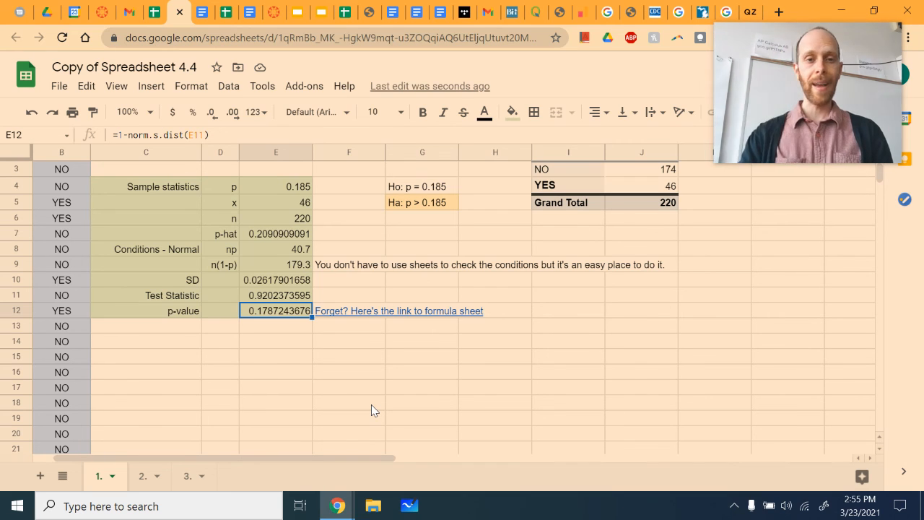
{"action": "scroll", "coordinate": [371, 406], "scroll_direction": "up", "scroll_amount": 2}
{"action": "mouse_move", "coordinate": [771, 64]}
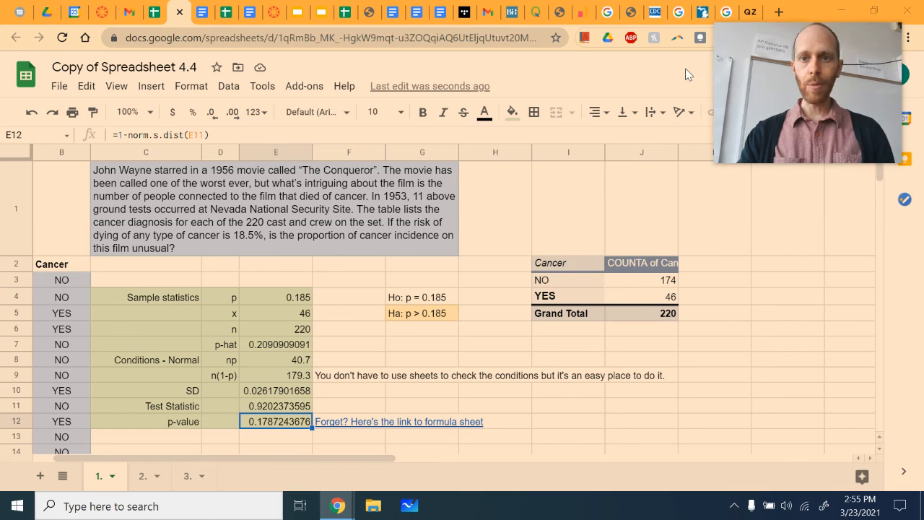
{"action": "left_click_drag", "start_coordinate": [762, 51], "coordinate": [714, 292]}
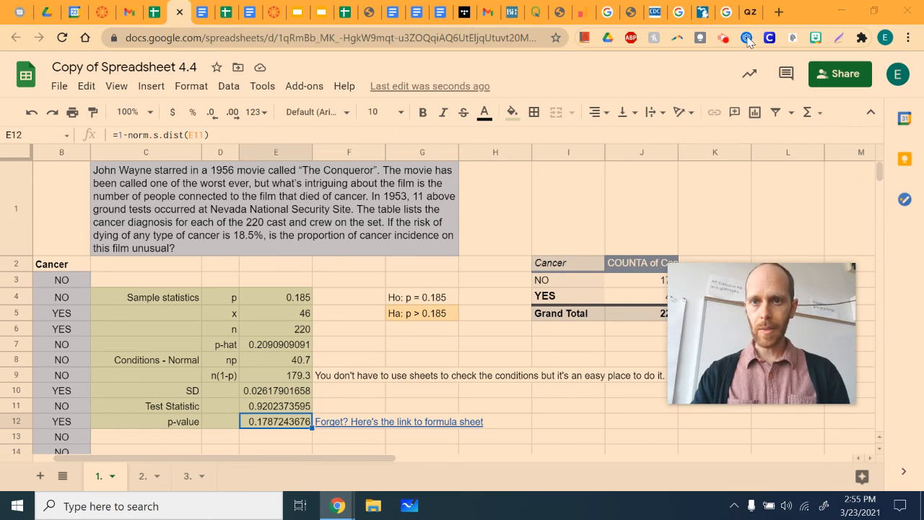